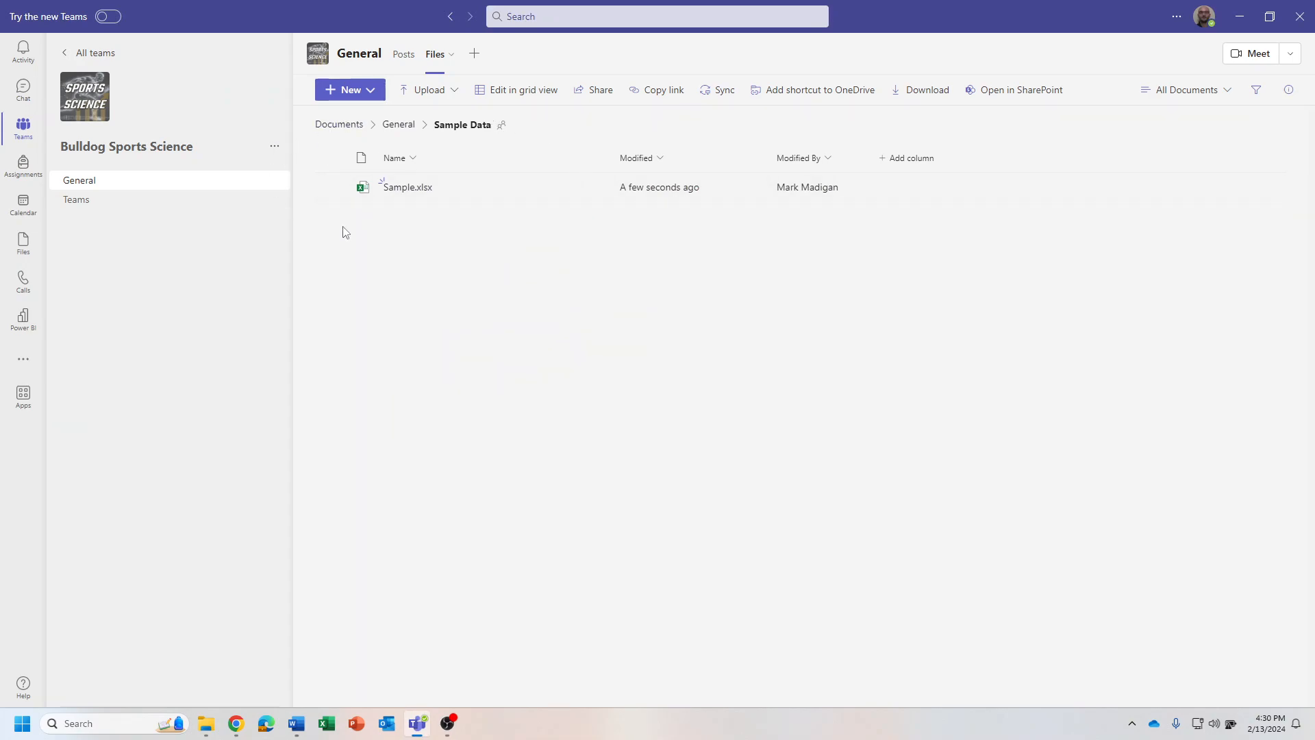
- Open Sample.xlsx in Excel and convert the roster range A1:D13 into an orange-styled table with headers
left_click(407, 189)
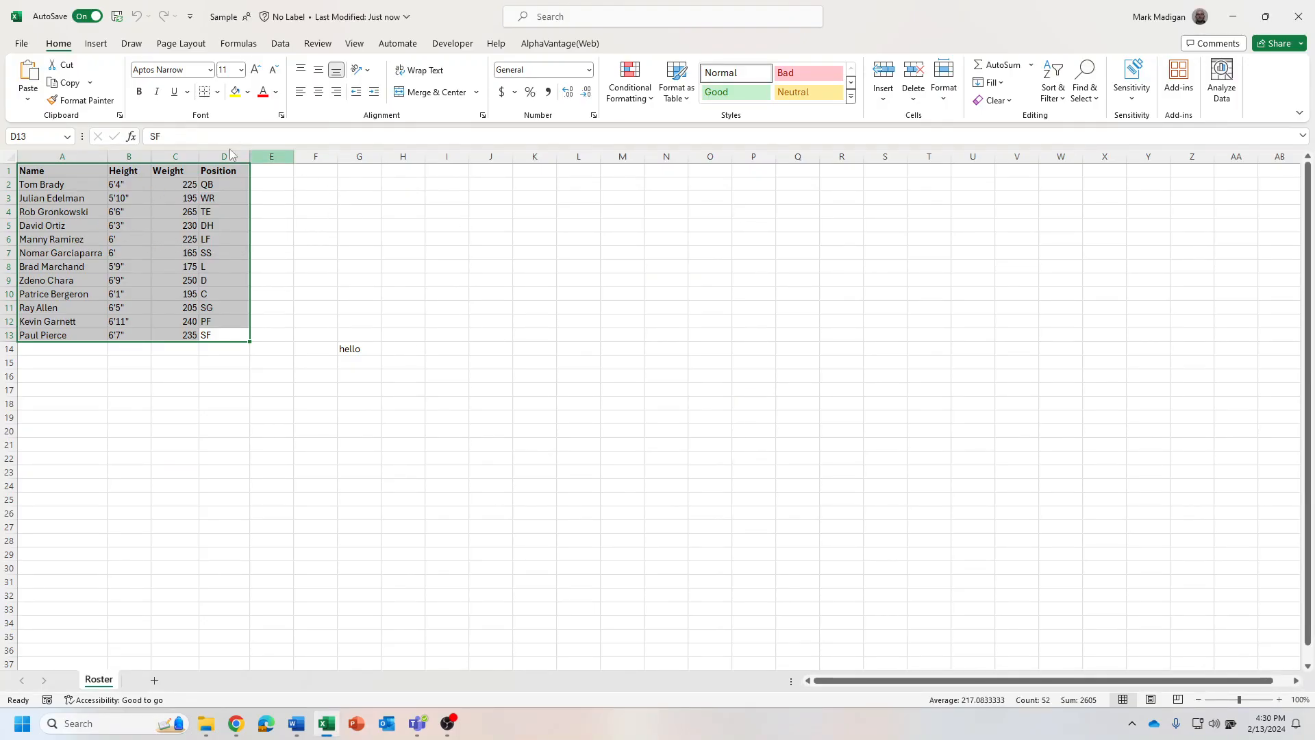
left_click(96, 43)
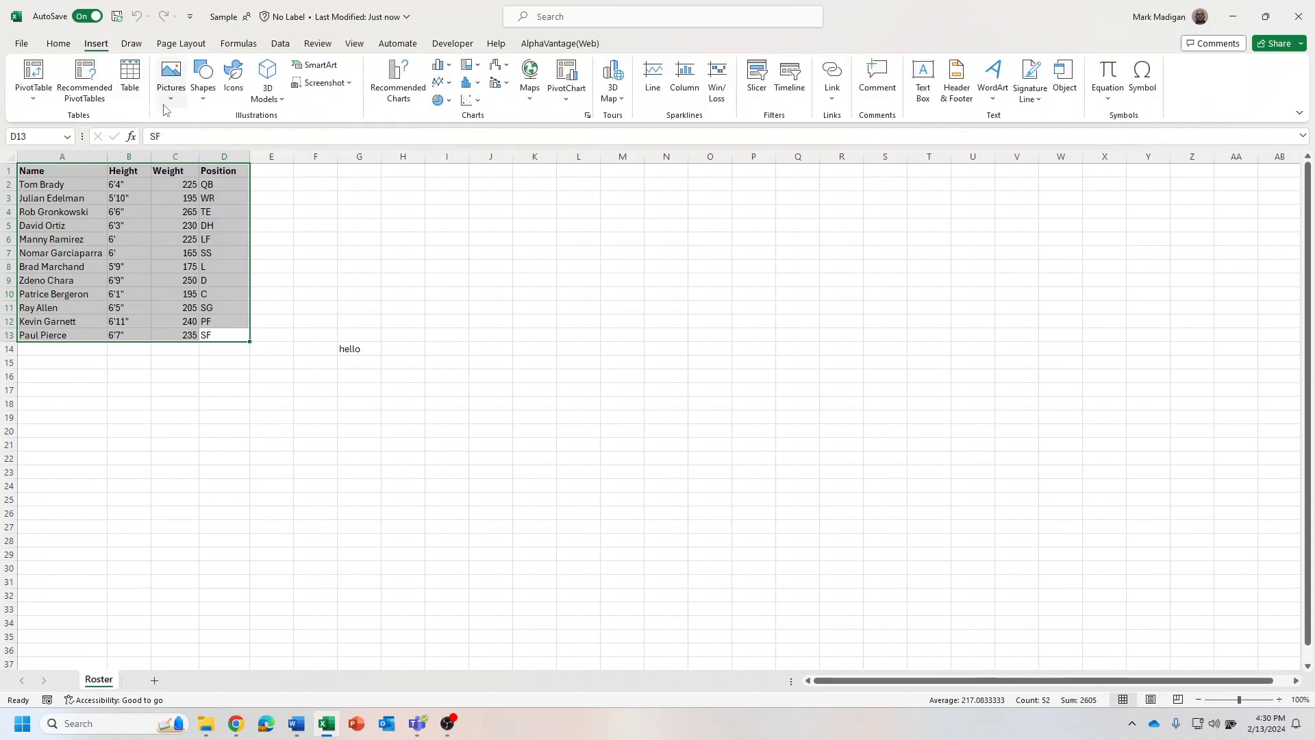
left_click(130, 76)
left_click(643, 399)
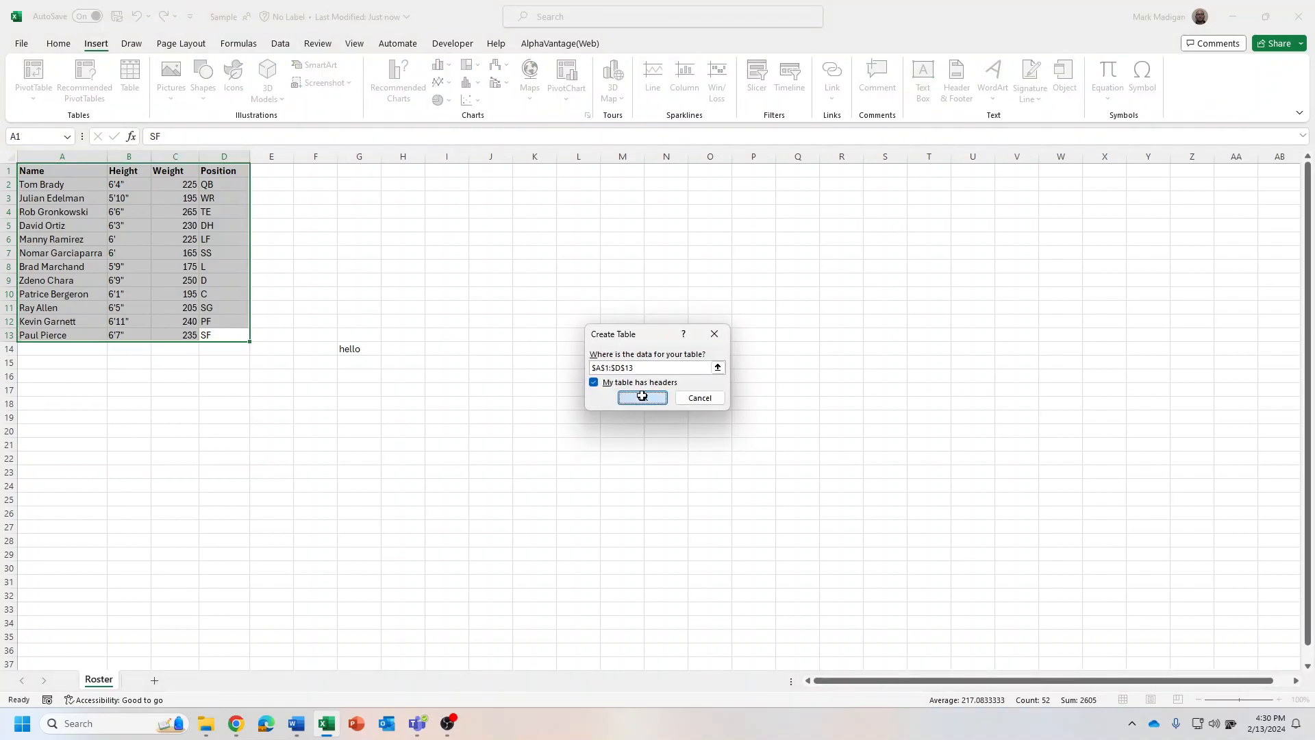
left_click(789, 71)
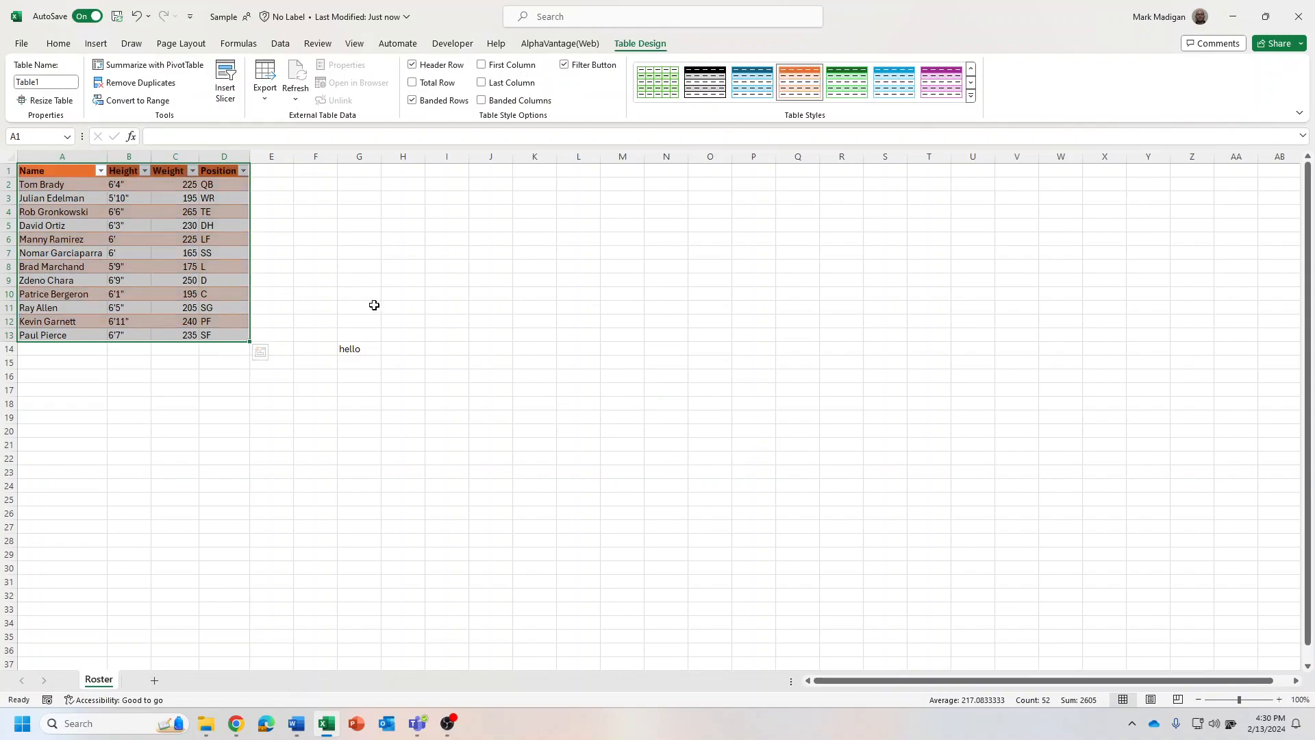
- Name the new roster table RosterNew
left_click(53, 82)
type("Ro")
key("Return")
left_click(357, 212)
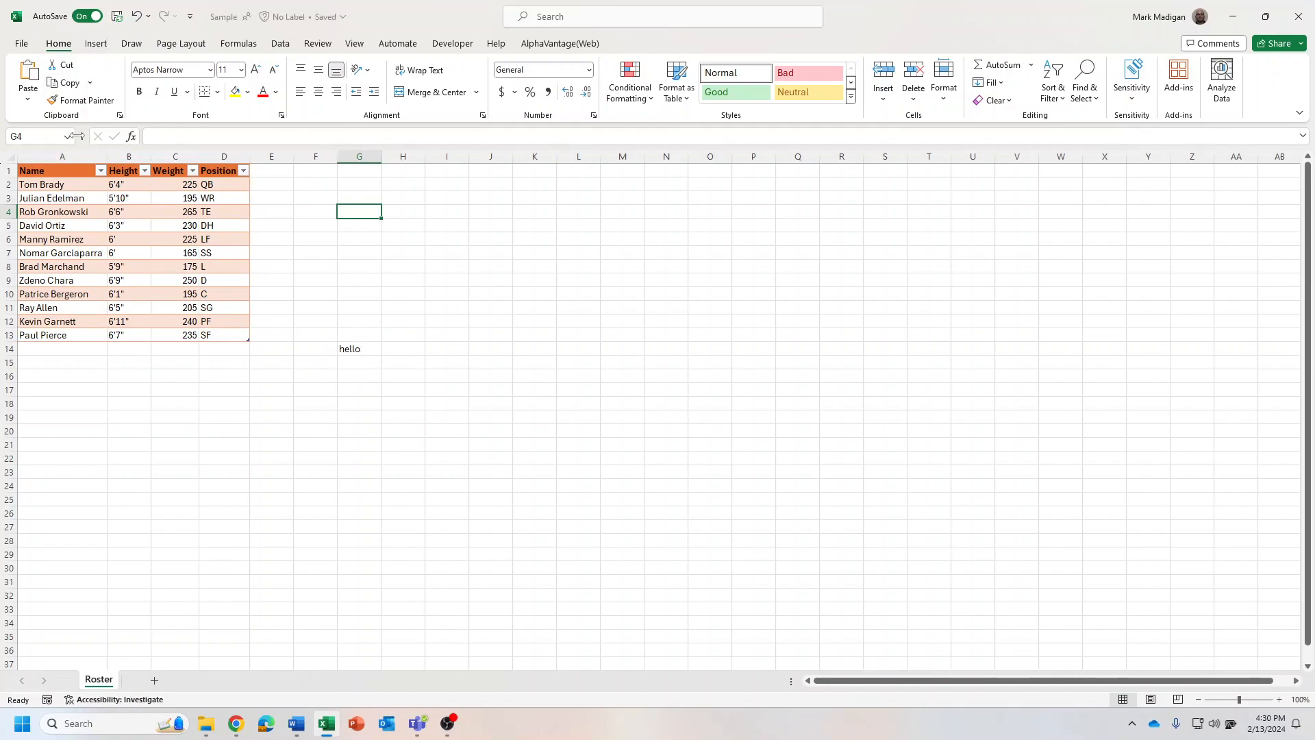
- Copy the Sample workbook's online file path from its file information
left_click(18, 44)
left_click(37, 198)
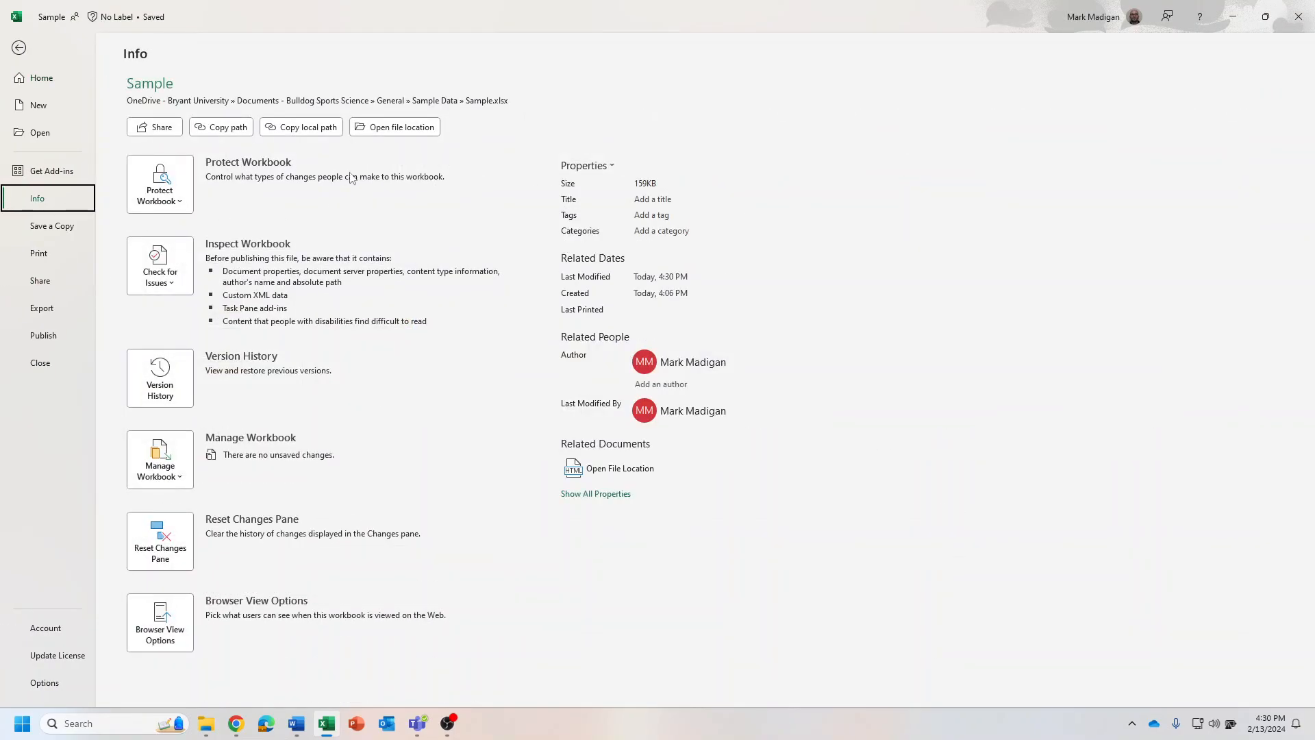
left_click(238, 135)
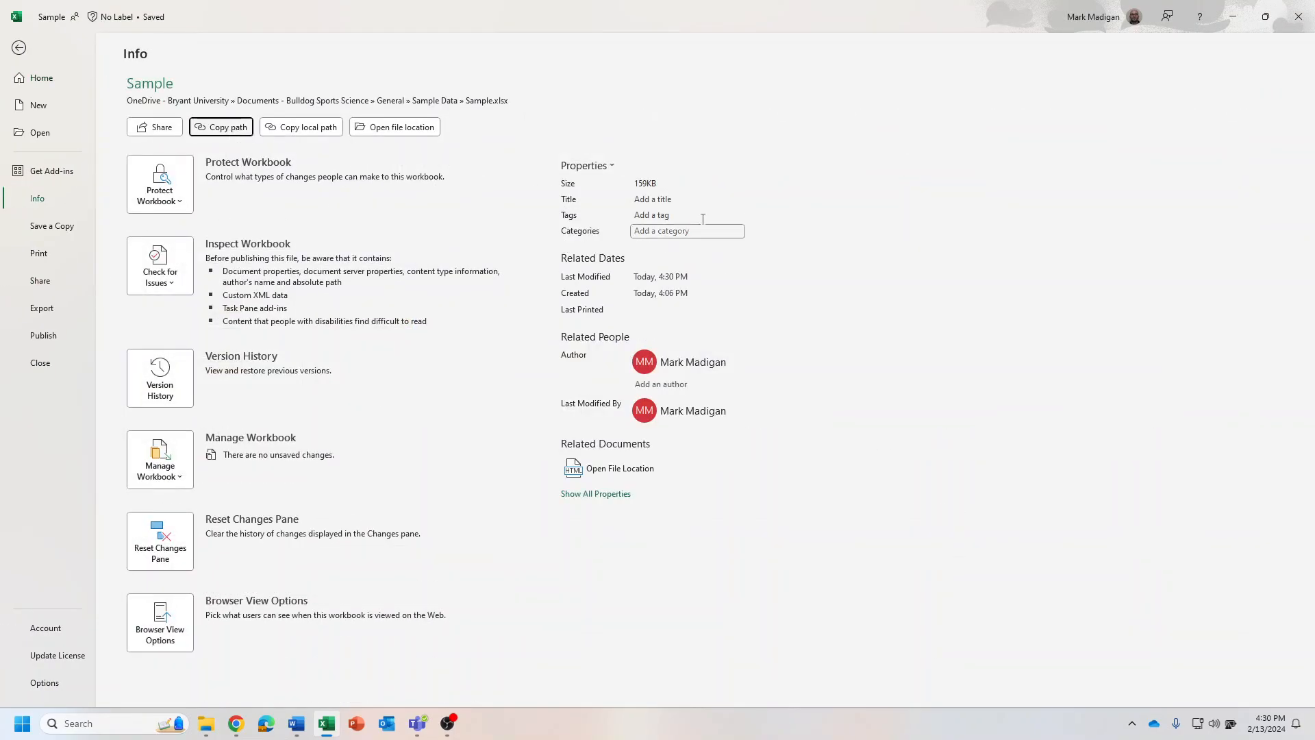
- Switch to Chrome, go to app.powerbi.com and open the Sports Science Test workspace
left_click(238, 724)
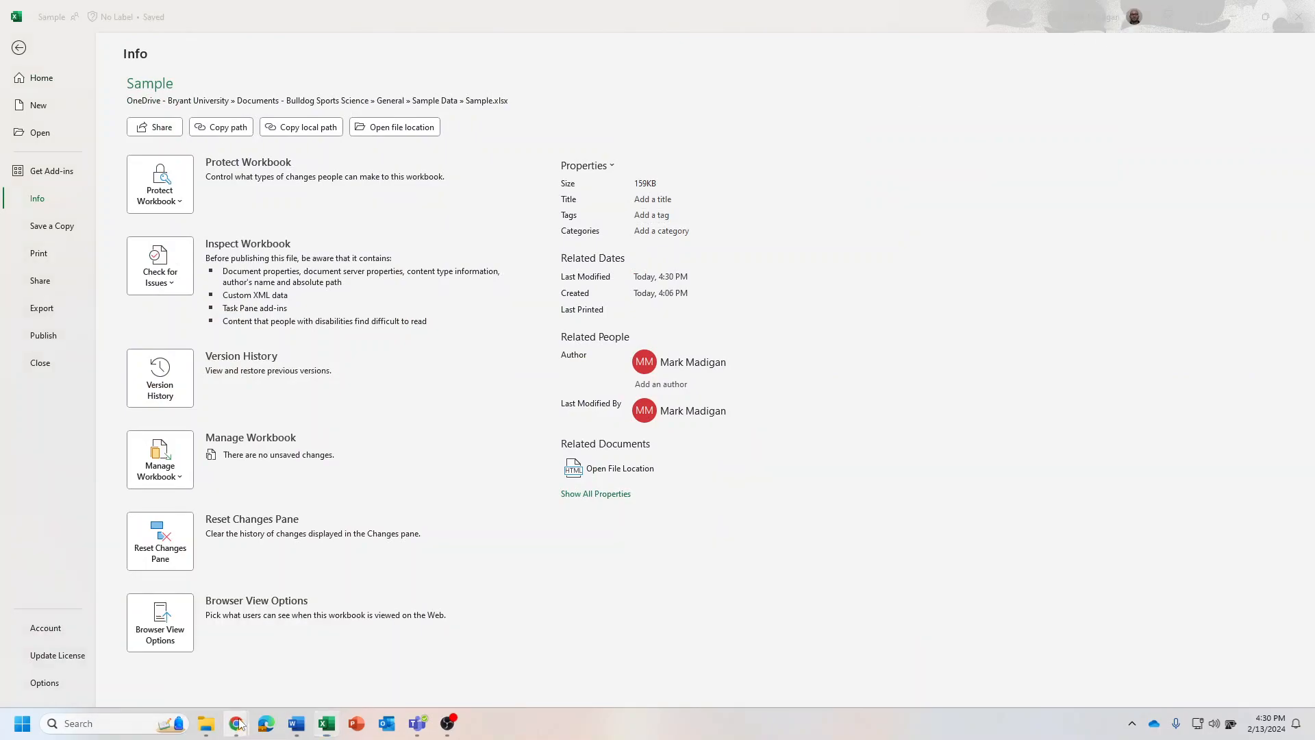
left_click(305, 654)
left_click(200, 42)
type("app")
key("Return")
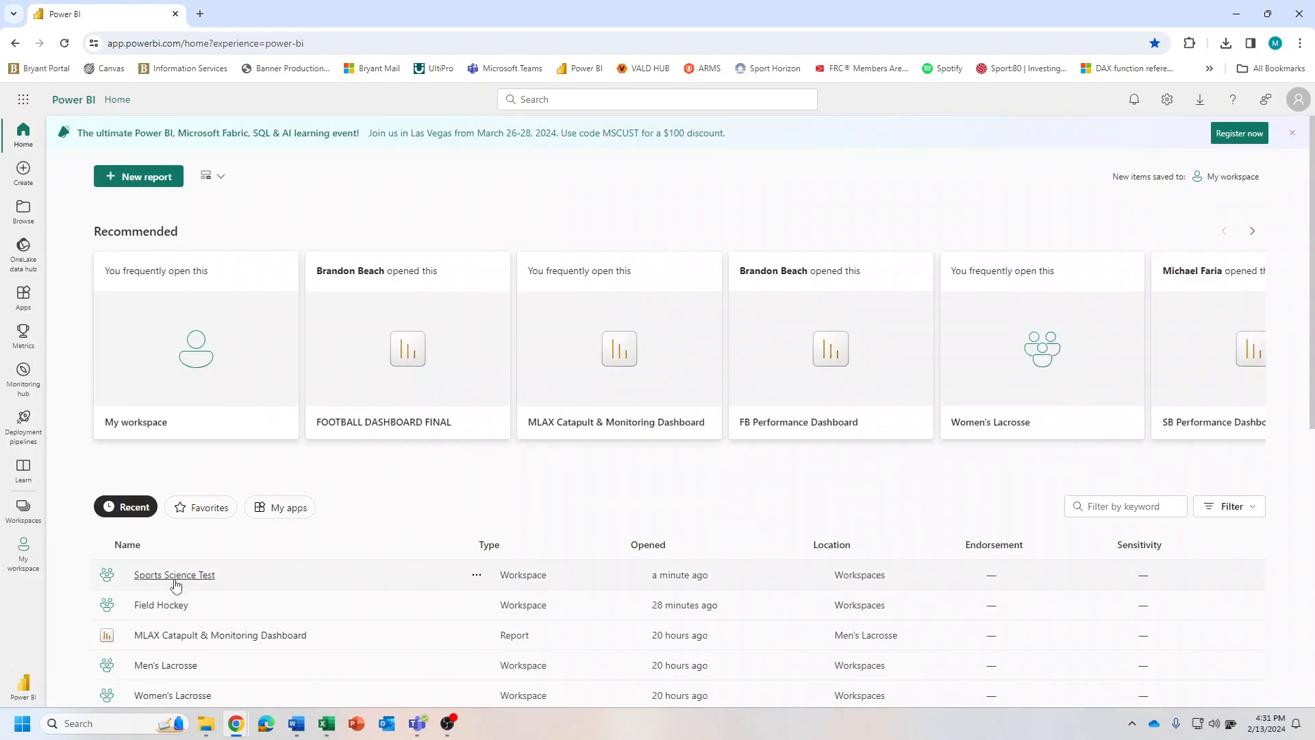
left_click(177, 577)
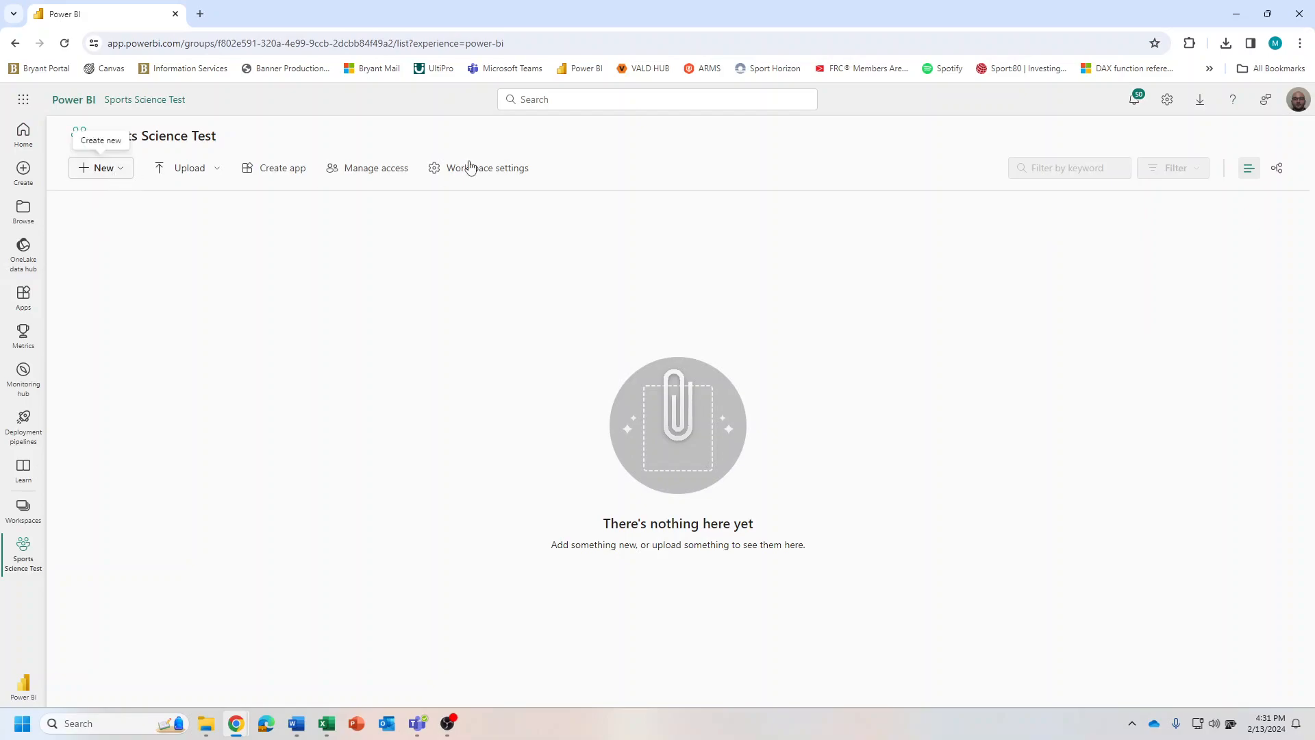
- Create a new dataflow with new tables and choose Web API as its data source
left_click(103, 169)
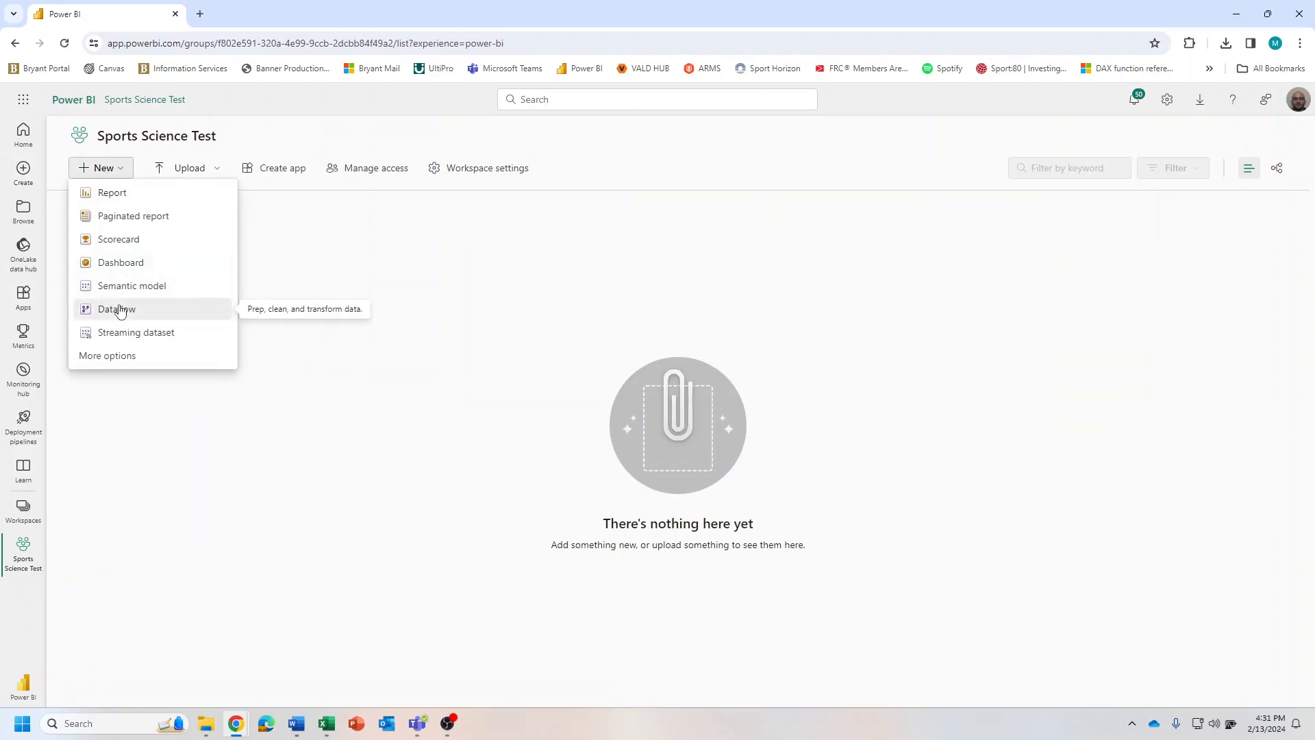
left_click(117, 307)
left_click(478, 555)
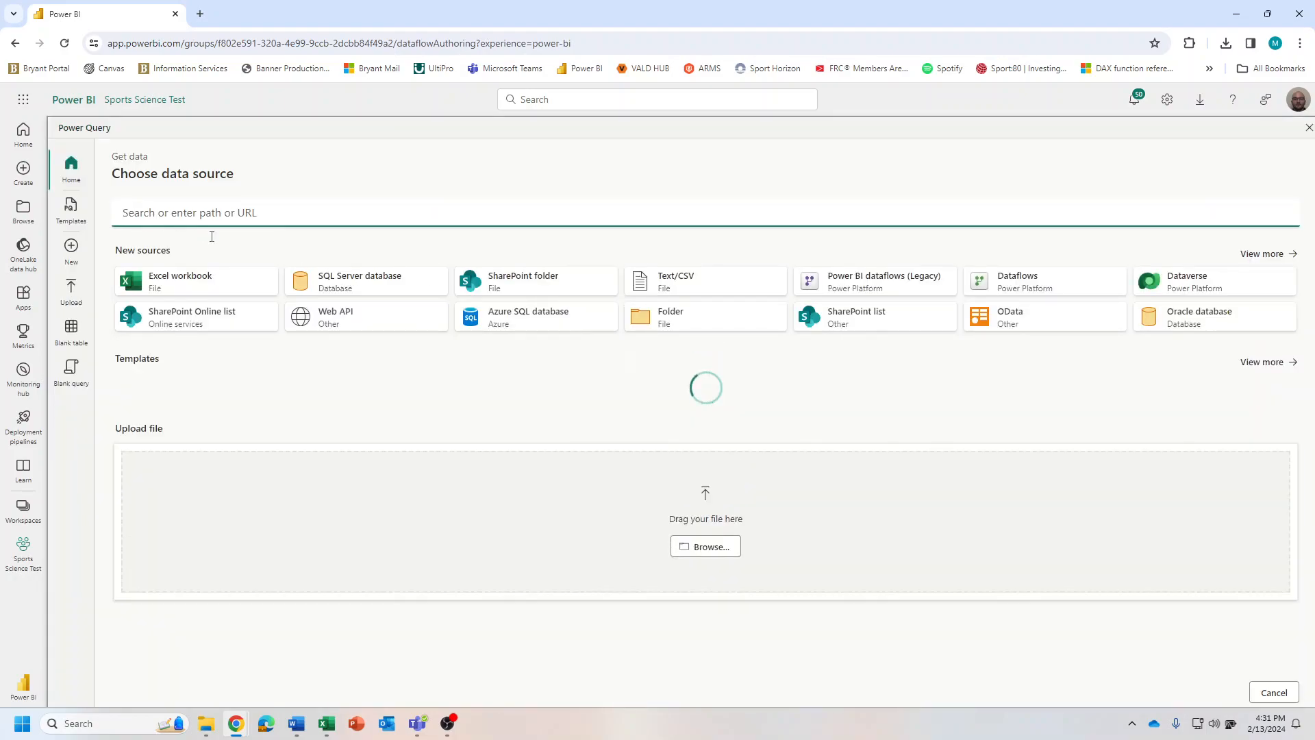
left_click(353, 328)
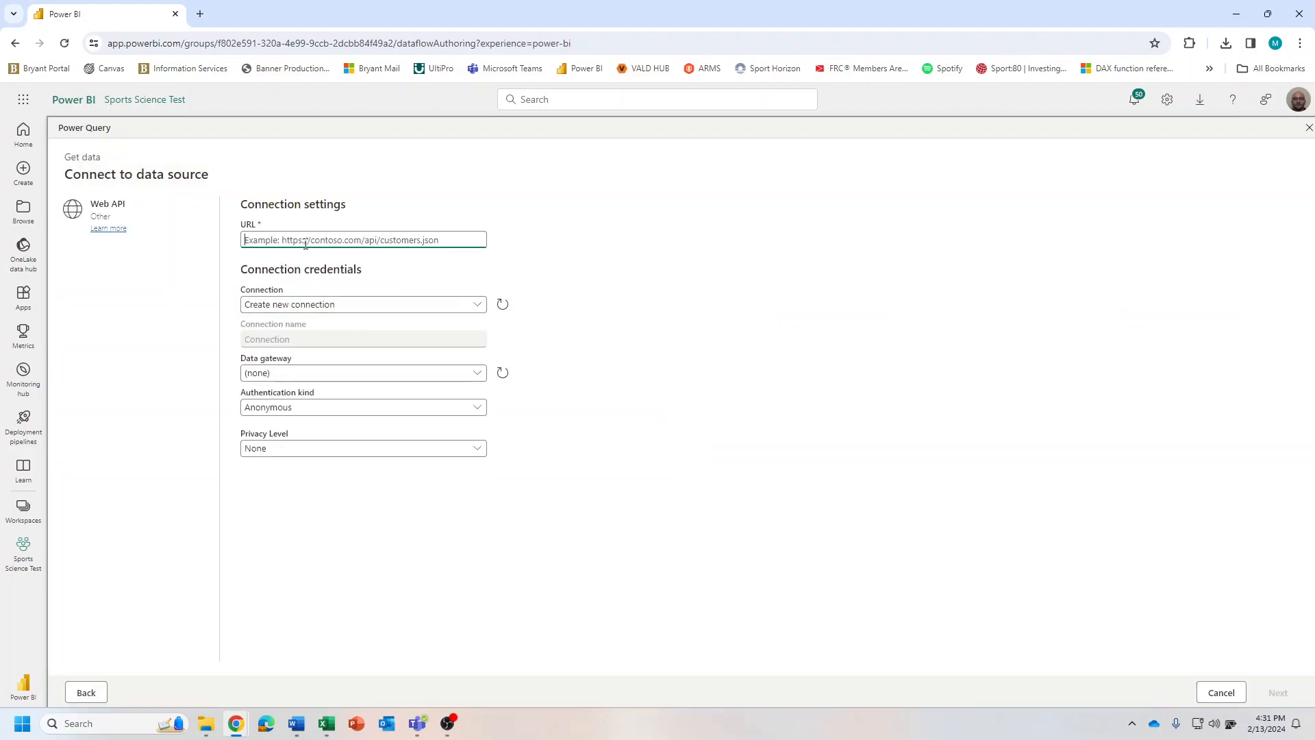
- Connect to the copied Sample.xlsx URL with the trailing ?web=1 removed, using the existing organizational account connection
type("https://bryantu.sharepoint.com/sites/bulldogsci/Shared%20Documents/General/Sample%20Data/Sample.xlsx?web=1")
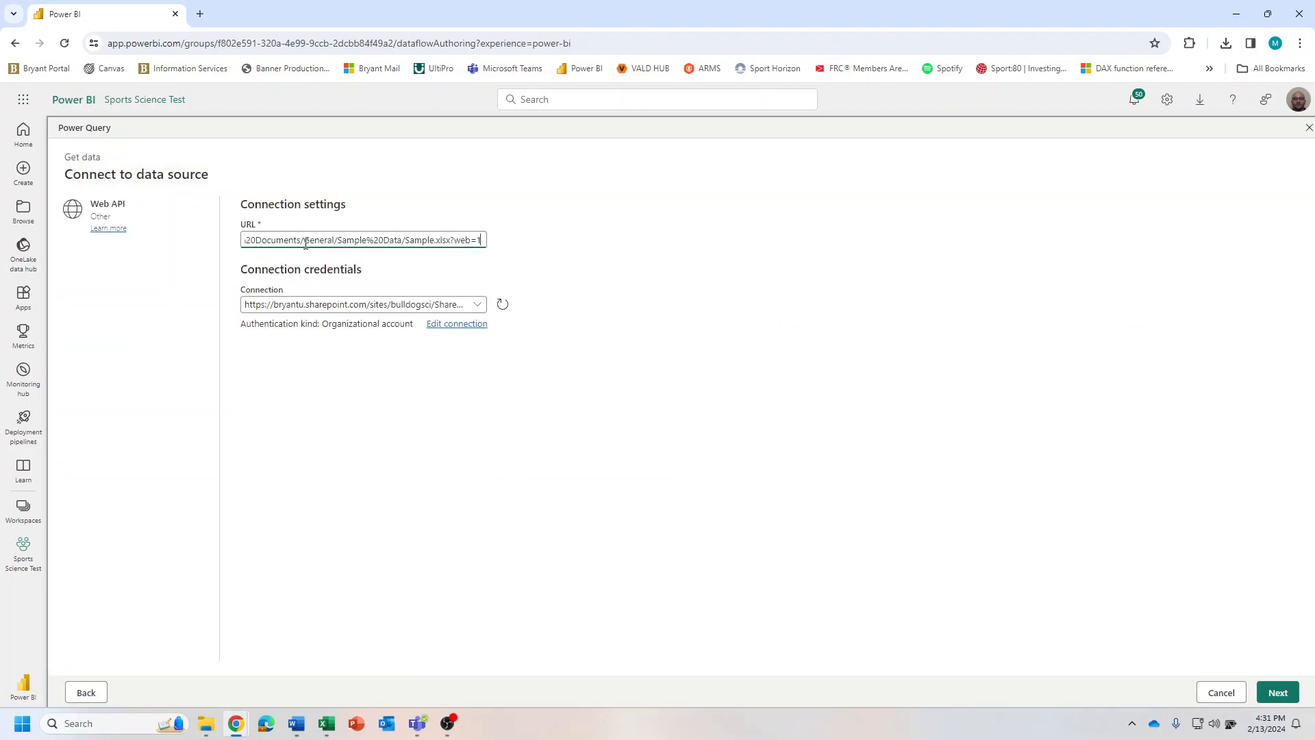
key("BackSpace")
key("BackSpace")
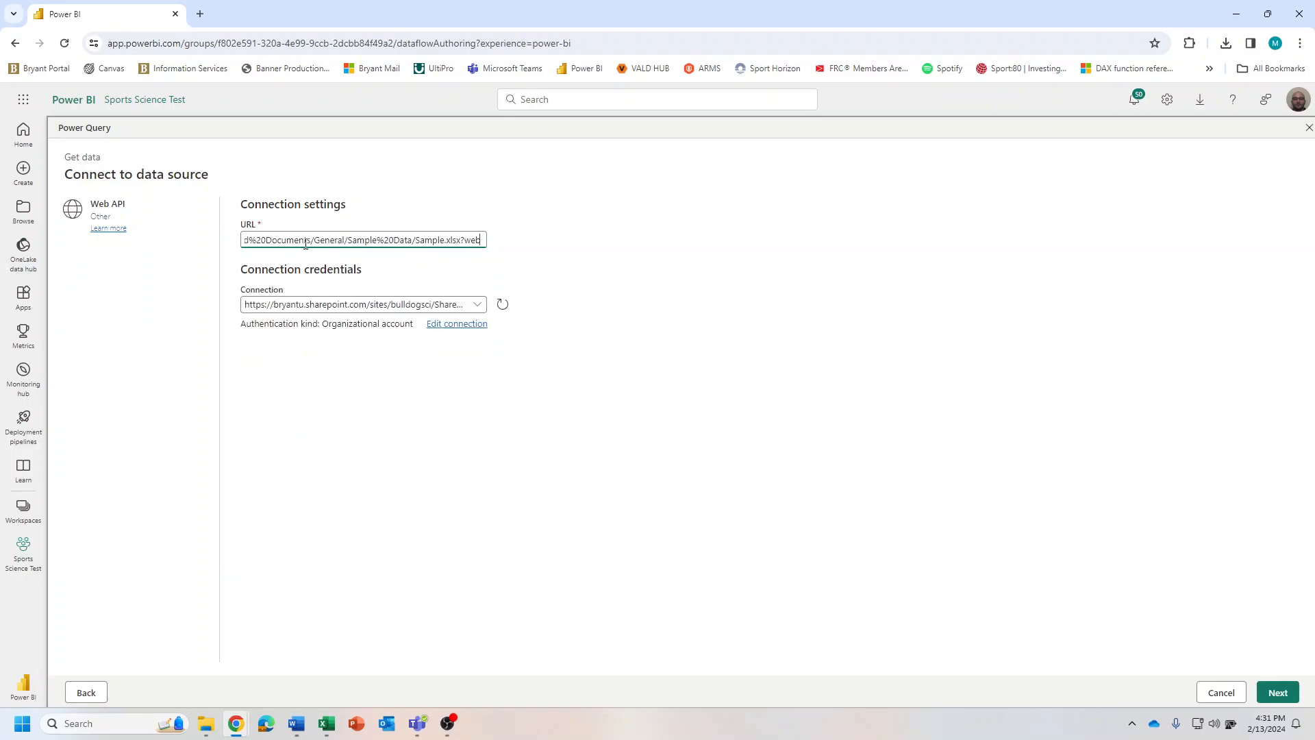
key("BackSpace")
key("BackSpace")
key("BackSpace")
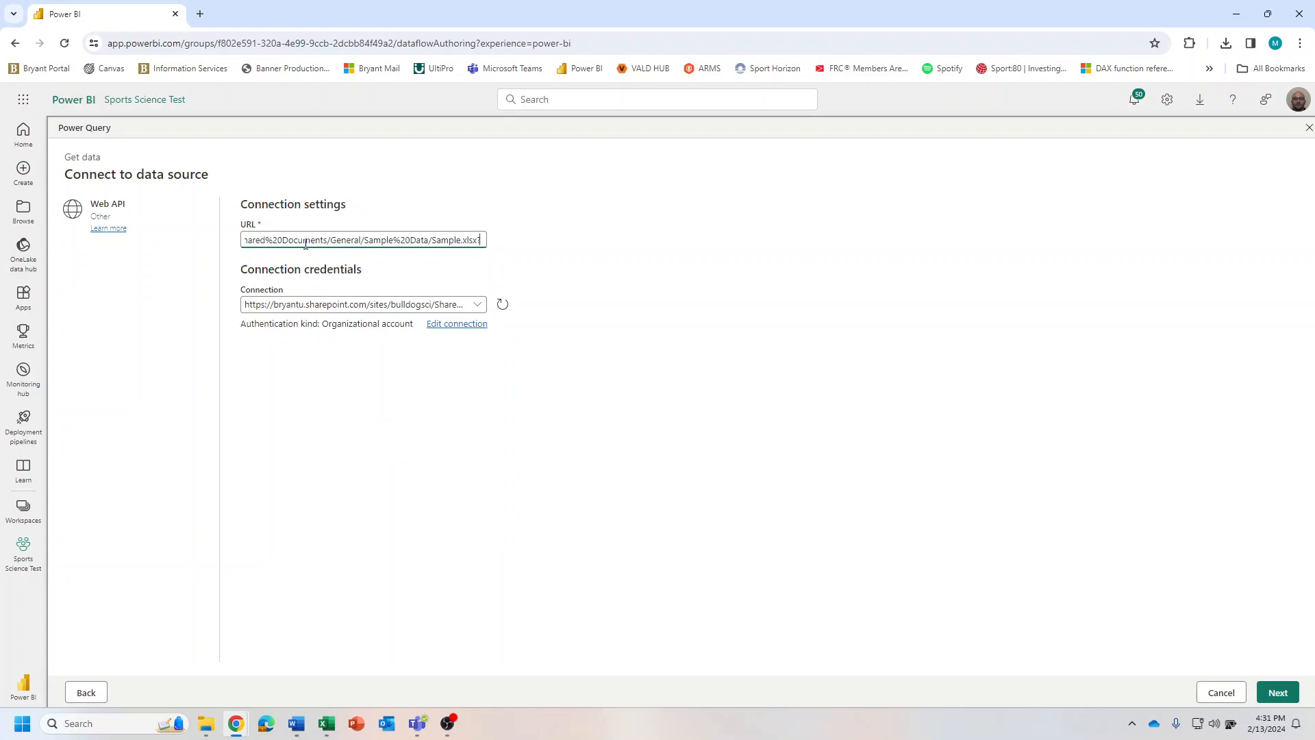
key("BackSpace")
left_click(476, 423)
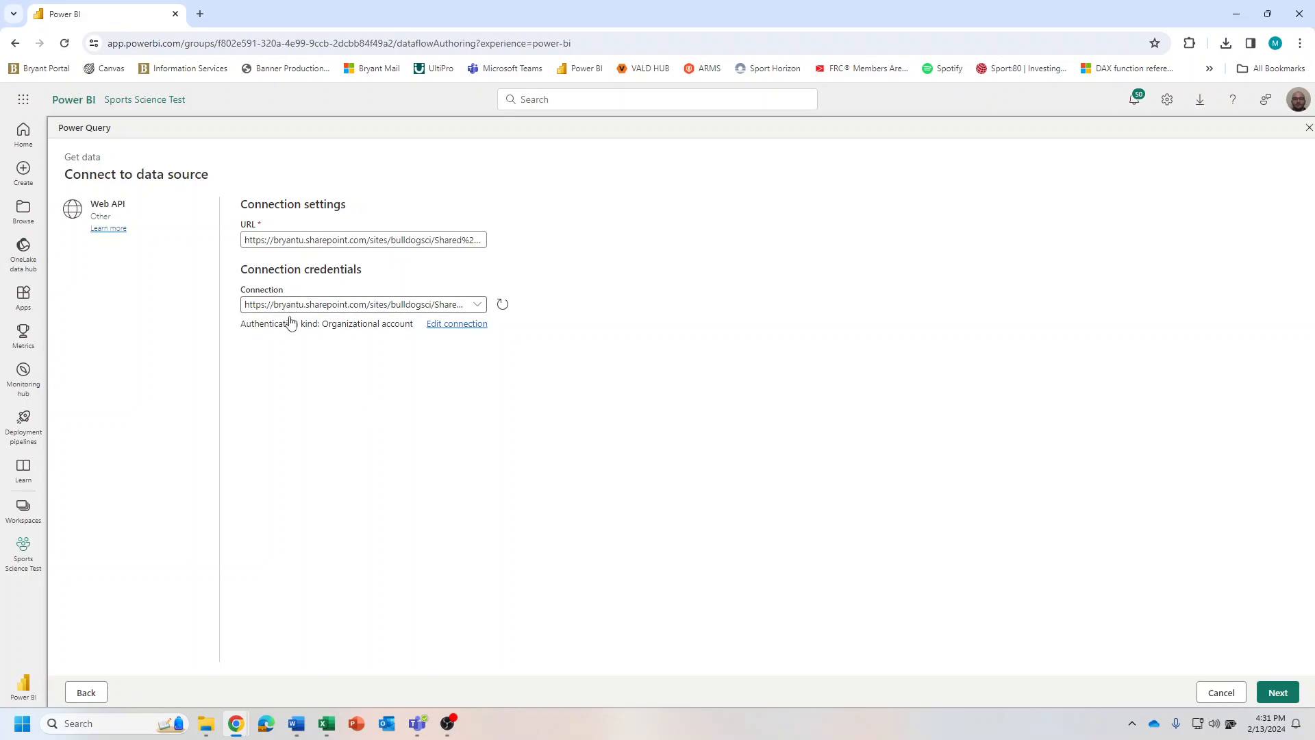
left_click(1280, 695)
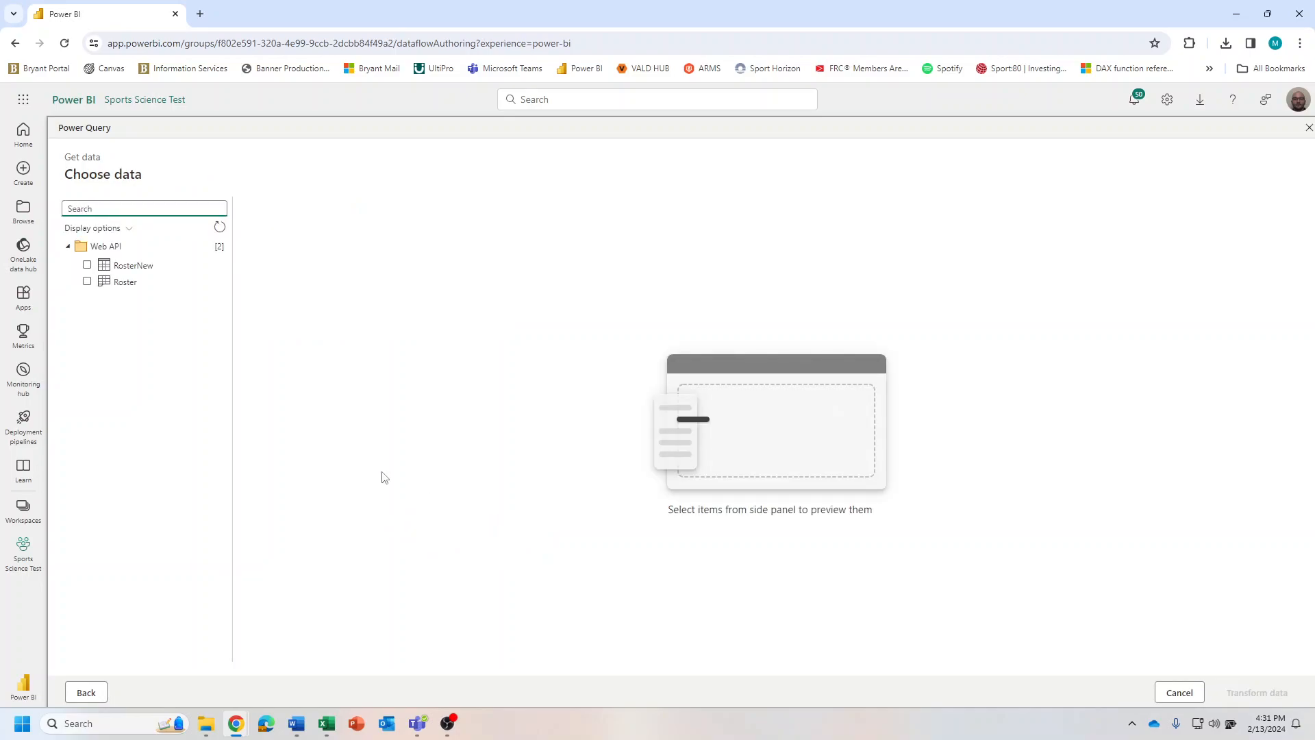
- Preview the Roster sheet and the RosterNew table, and load only RosterNew for transformation
left_click(124, 284)
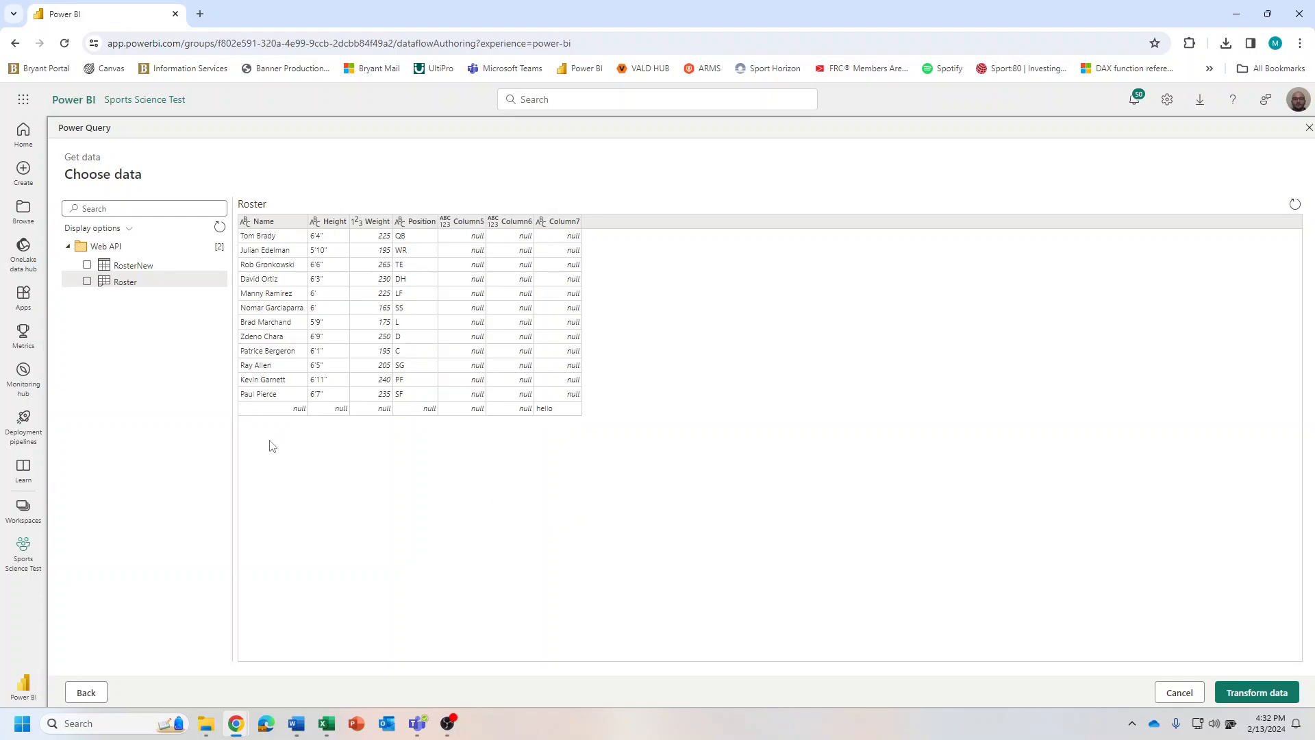
left_click(124, 268)
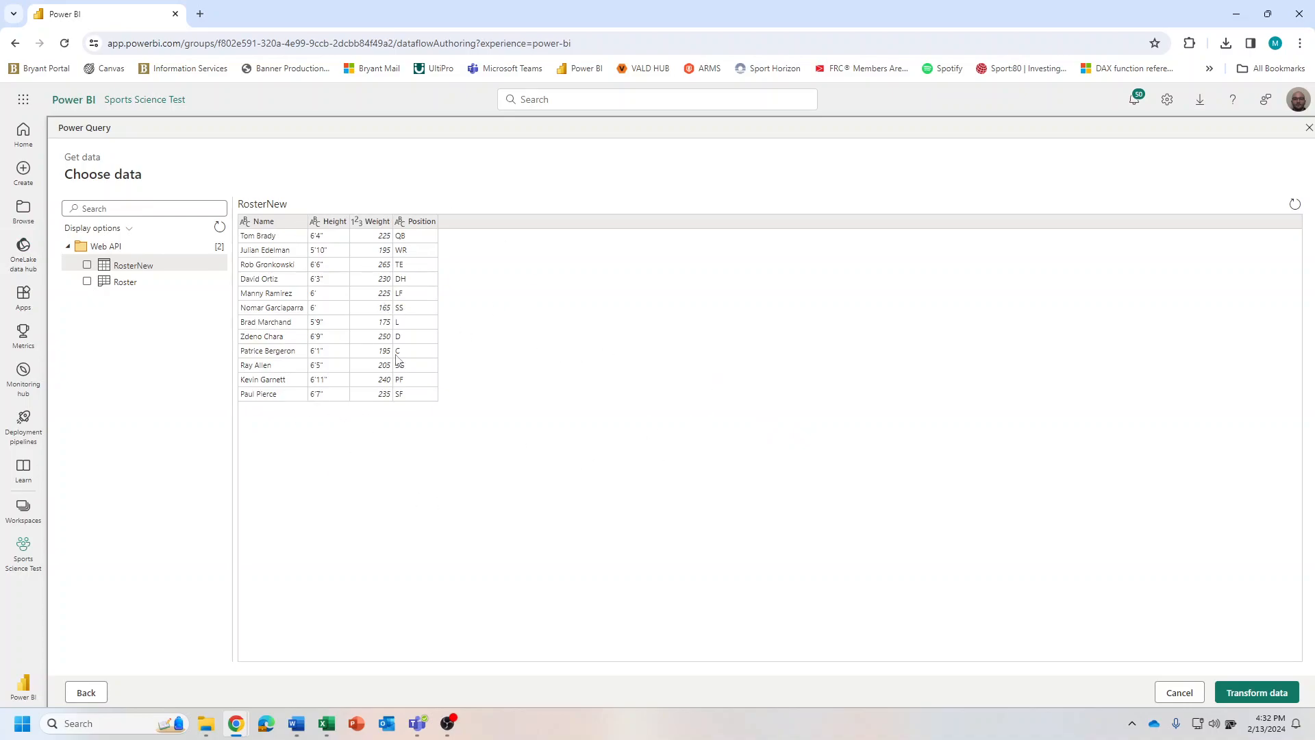
left_click(87, 264)
left_click(1254, 690)
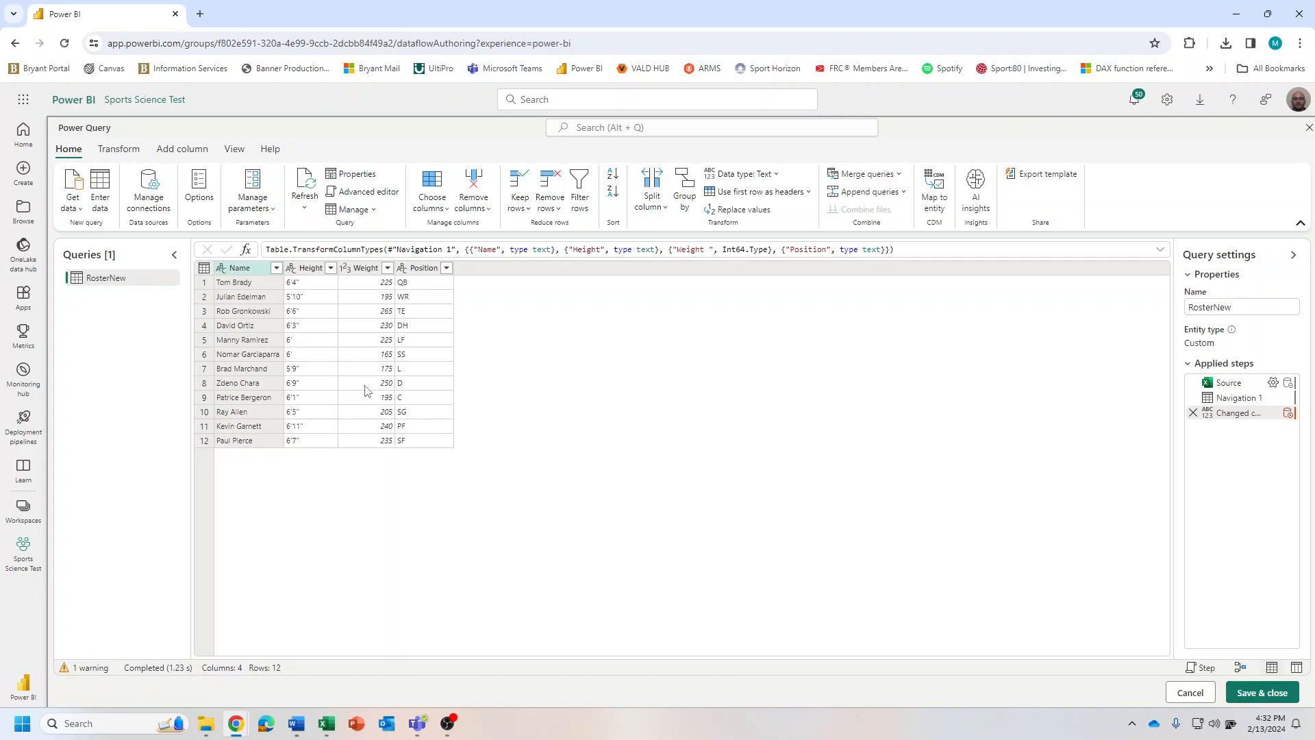
- Set the Weight column's data type to Decimal number
left_click(346, 268)
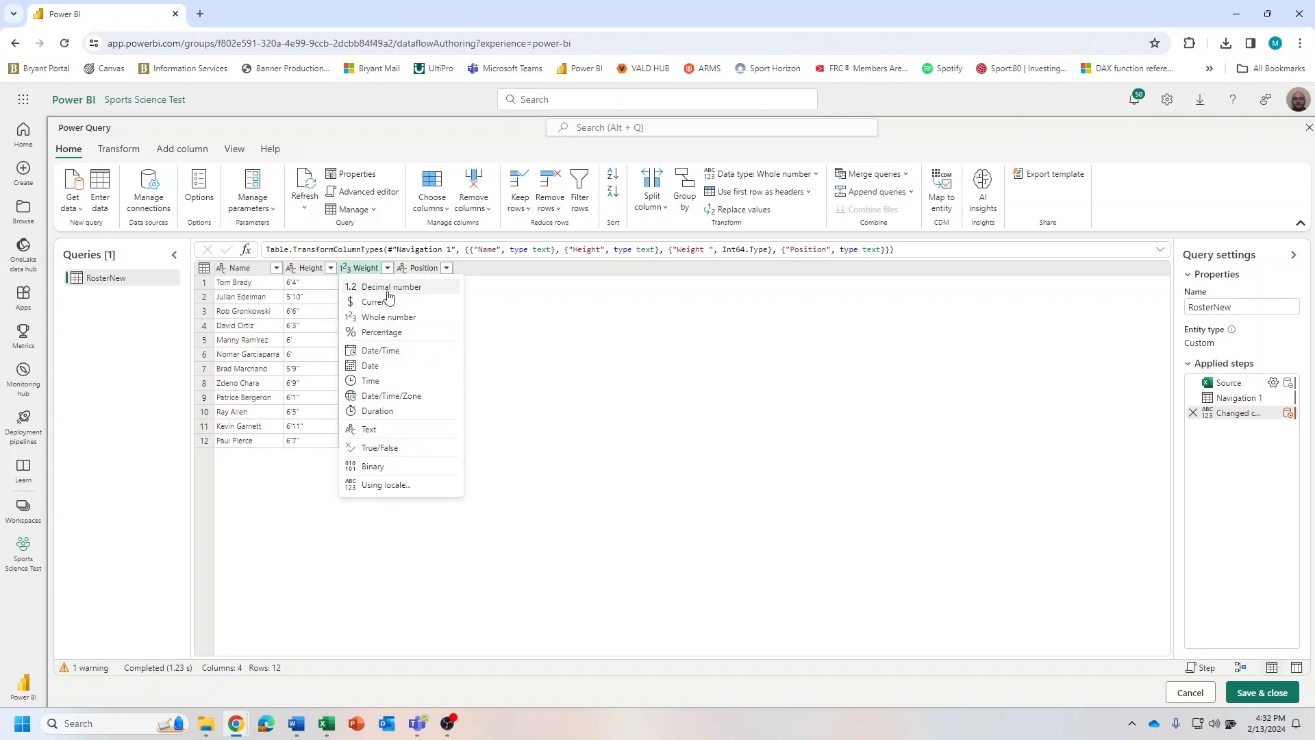
left_click(548, 323)
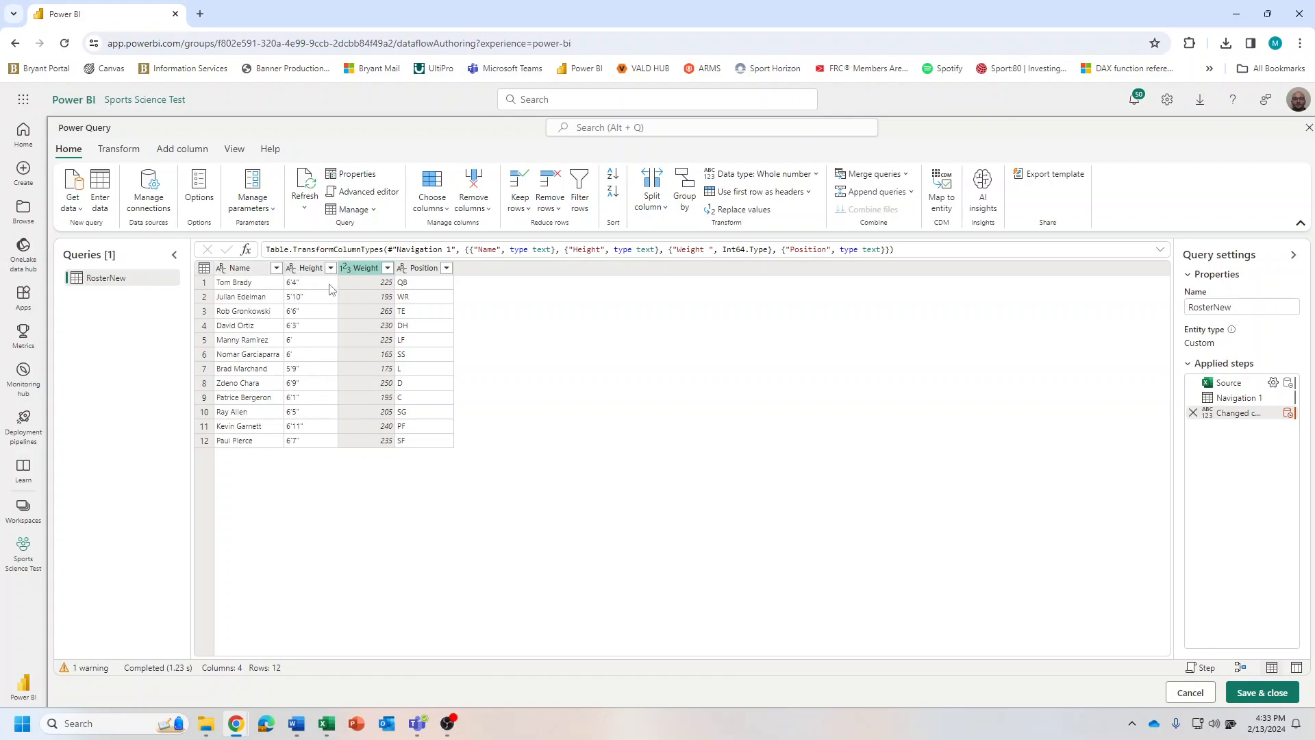
left_click(346, 269)
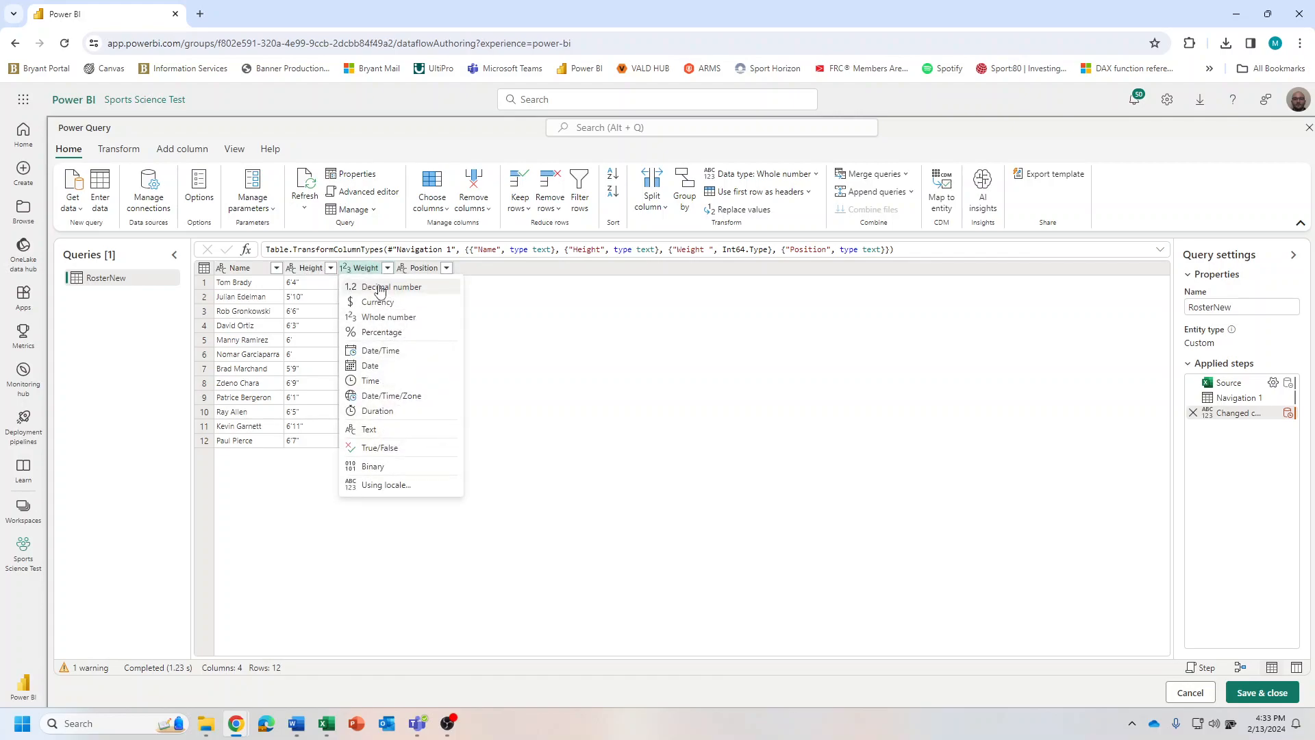
left_click(381, 288)
left_click(652, 446)
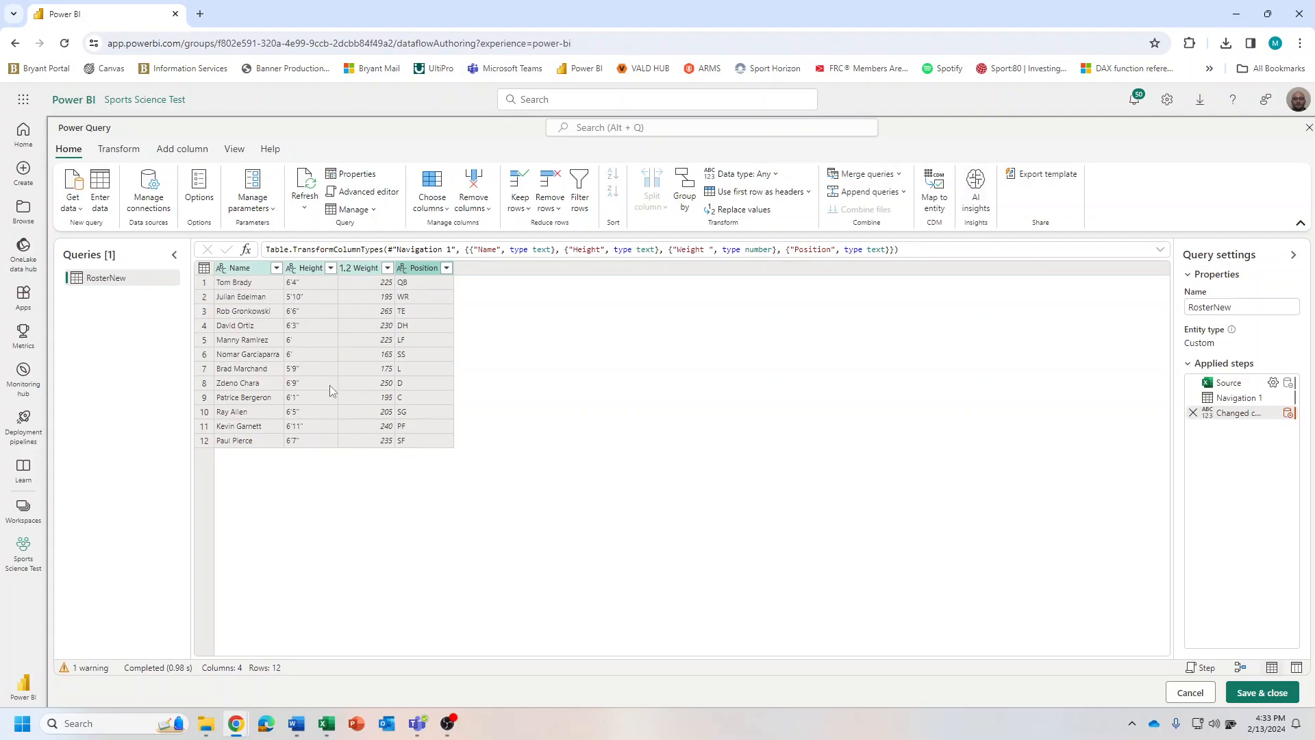
- Save the dataflow under the name Roster and close it to return to the workspace
left_click(1260, 692)
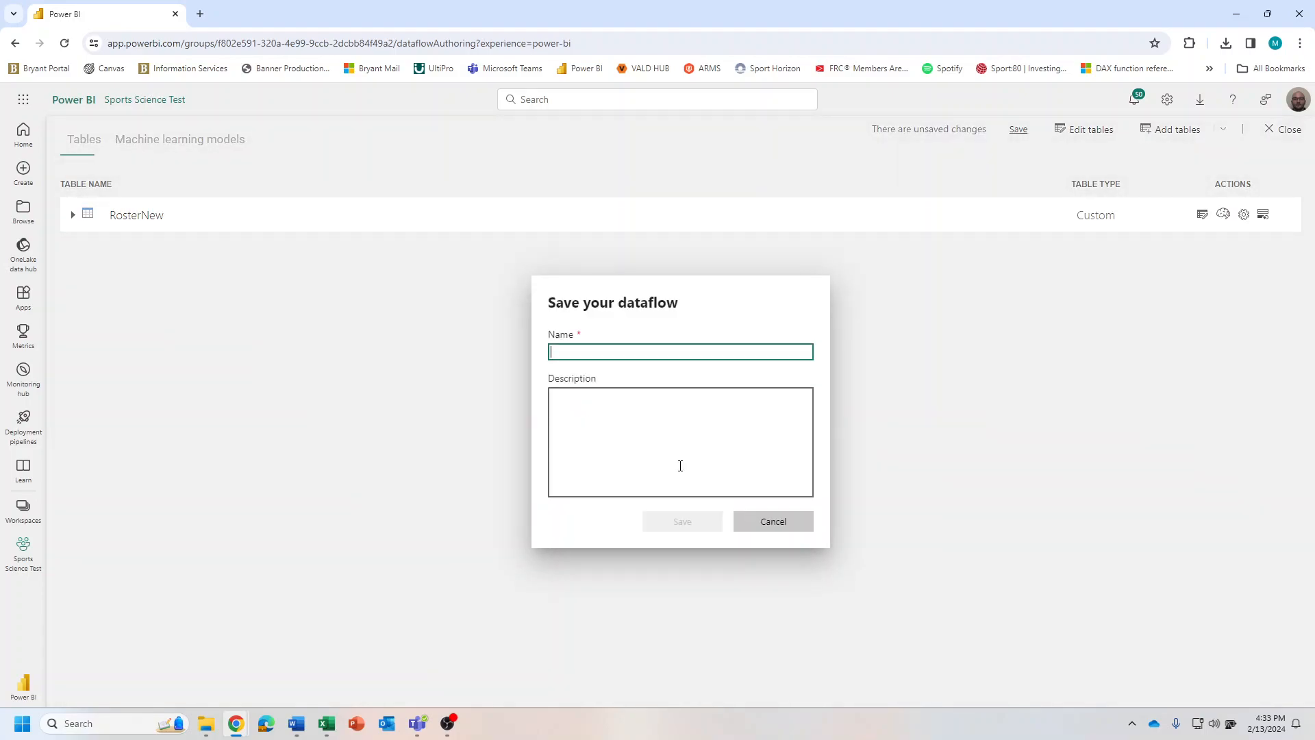
type("Roster")
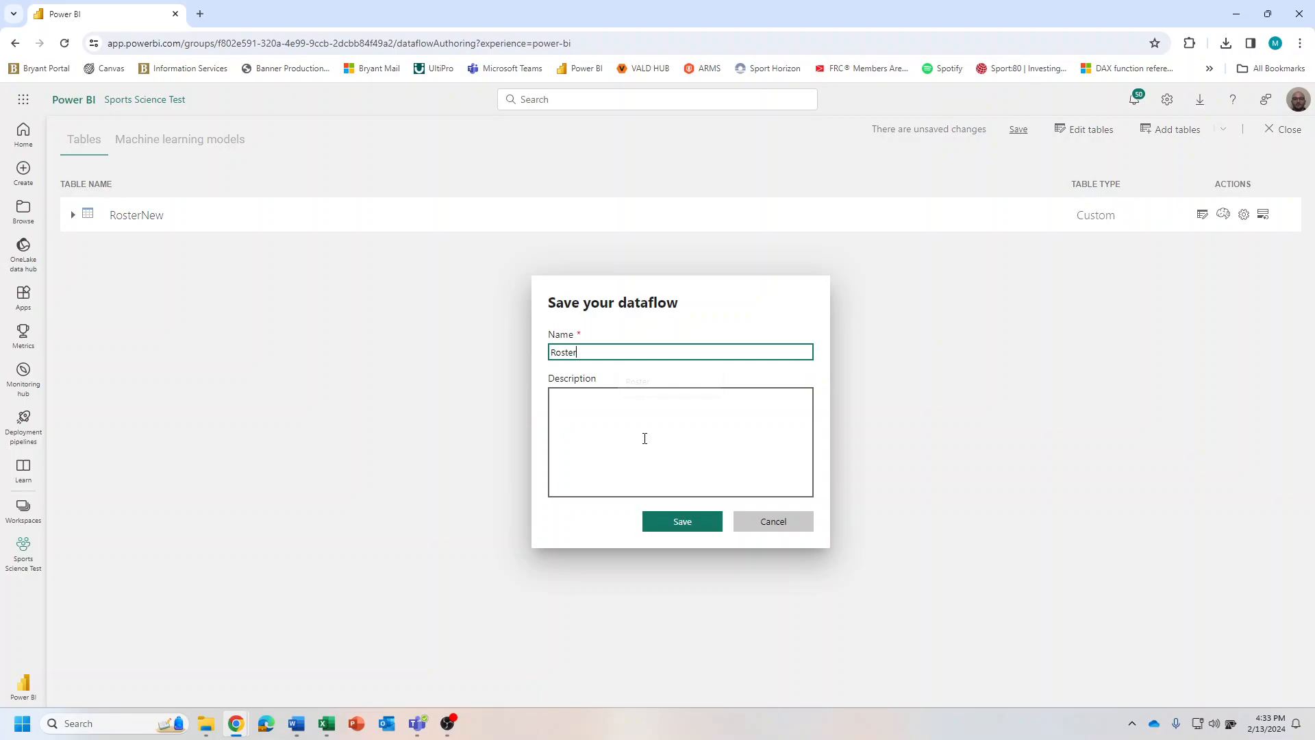
left_click(711, 526)
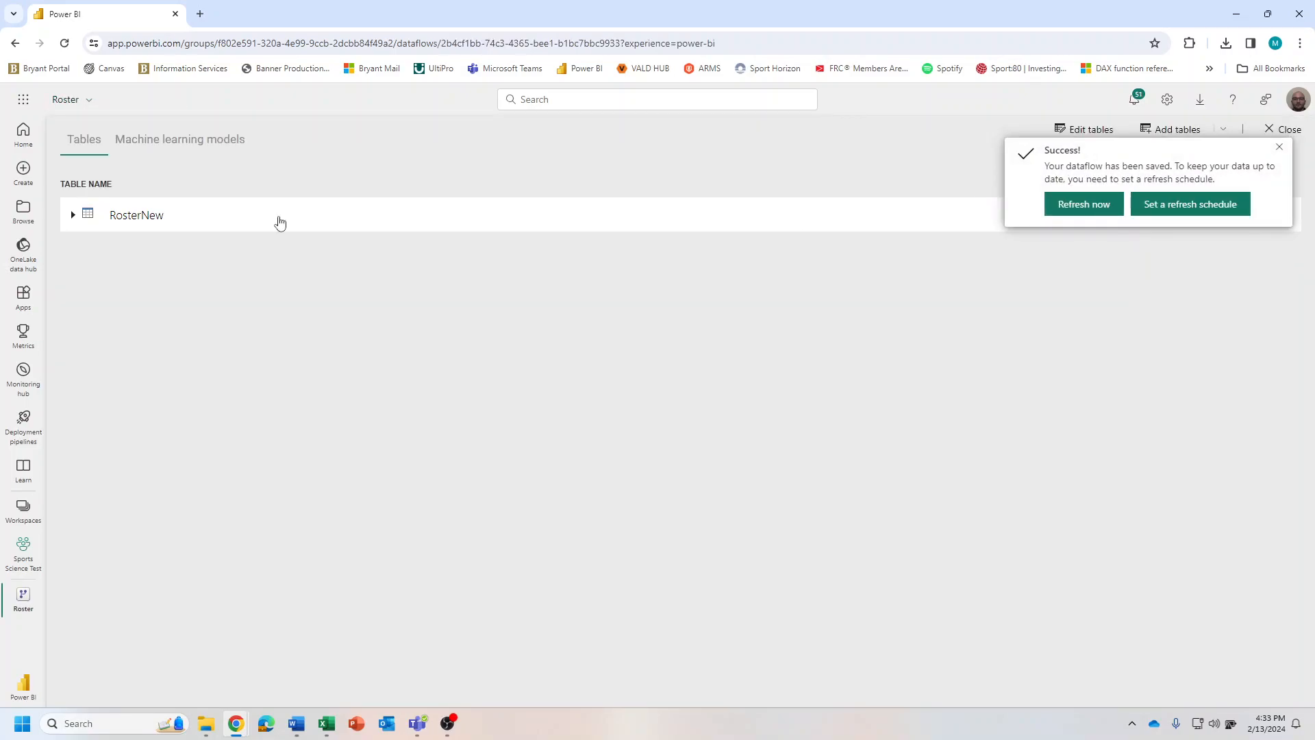
left_click(1281, 150)
left_click(1284, 129)
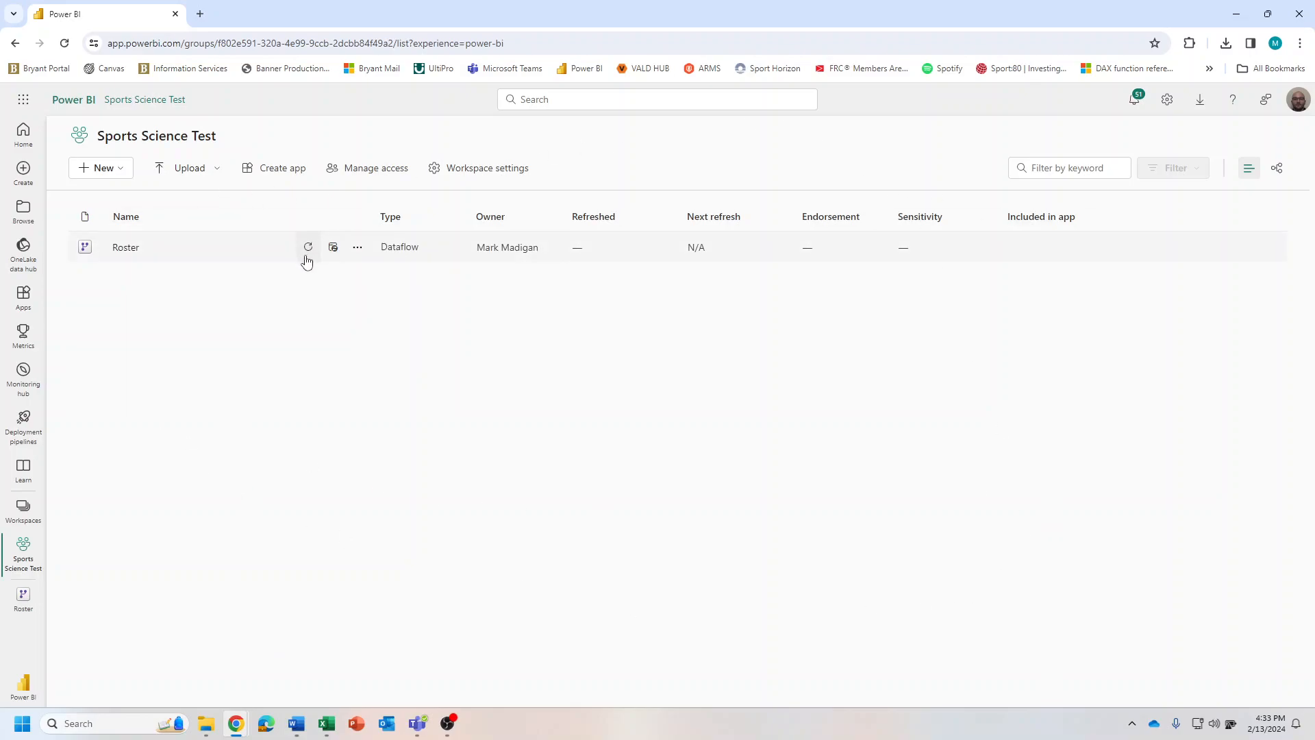
- Refresh the Roster dataflow and open the refresh schedule section of its settings
left_click(308, 251)
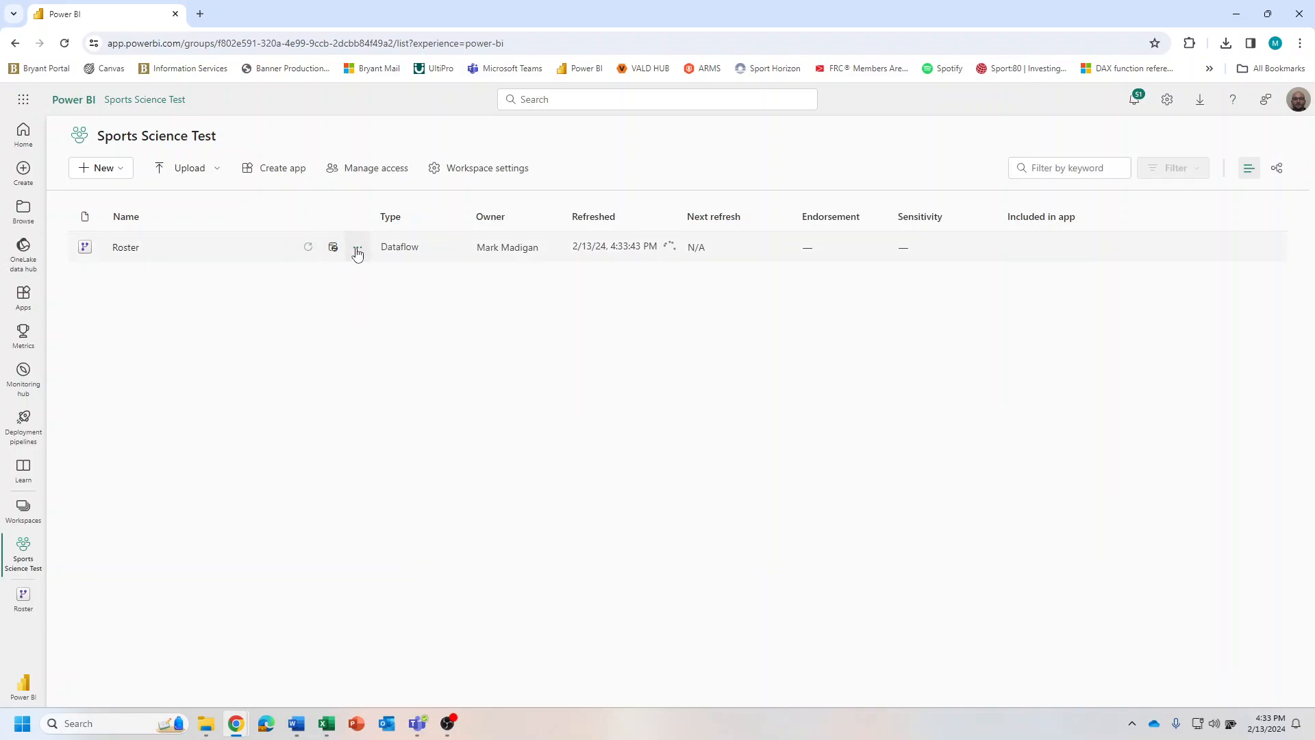
left_click(356, 253)
left_click(378, 397)
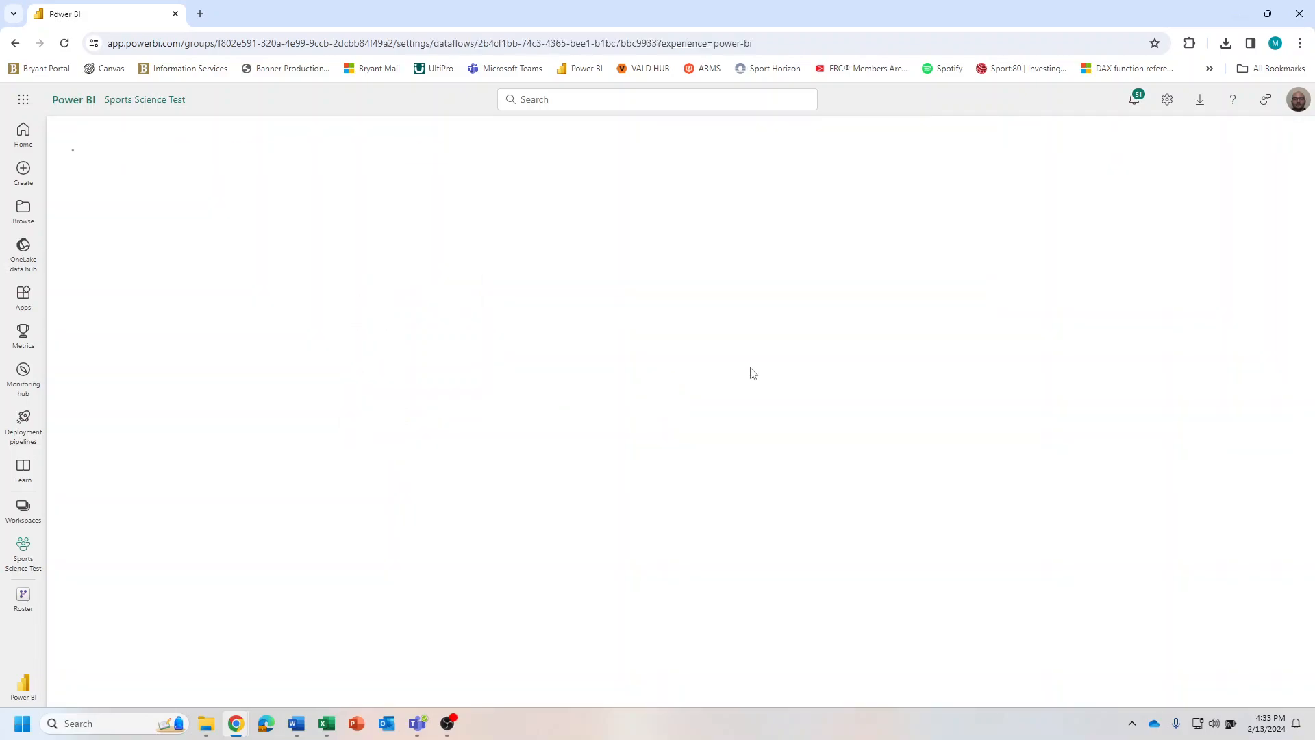
left_click(305, 380)
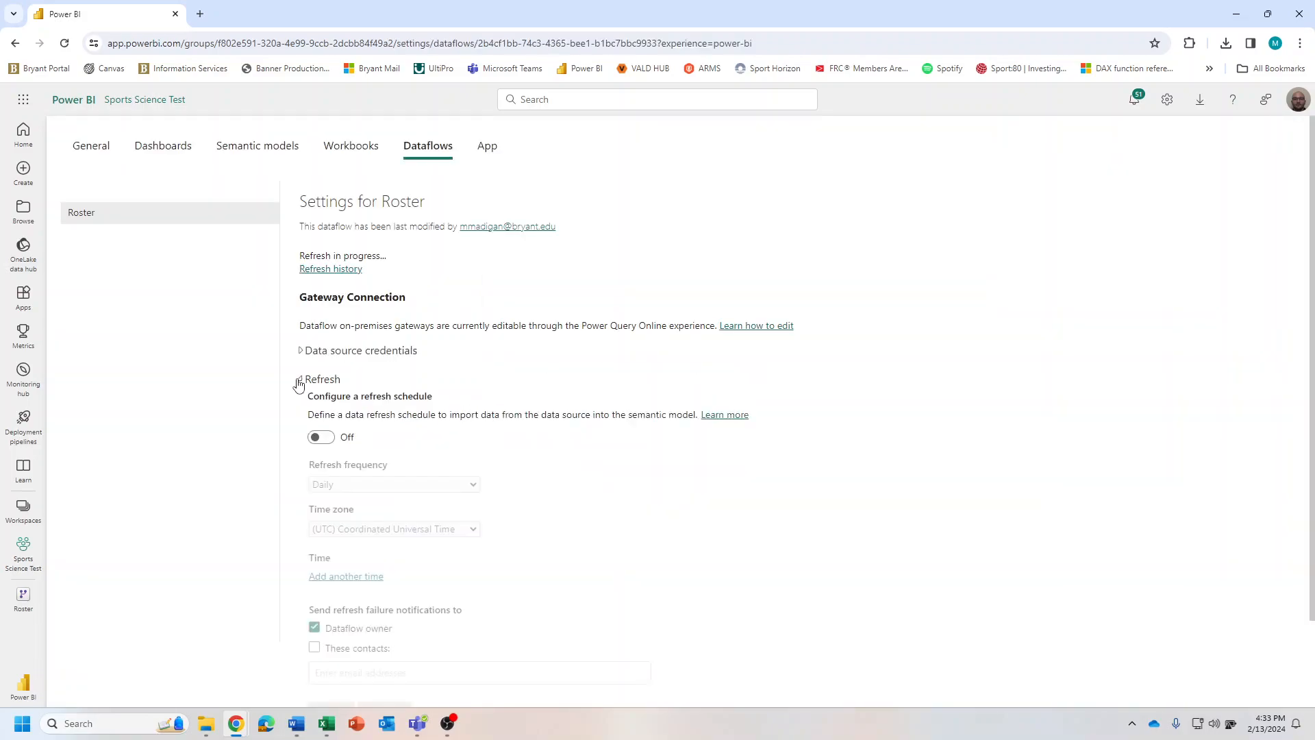
- Enable the scheduled refresh for Roster and set its time zone to (UTC-05:00) Eastern Time (US and Canada)
scroll(309, 370, "down", 2)
left_click(321, 336)
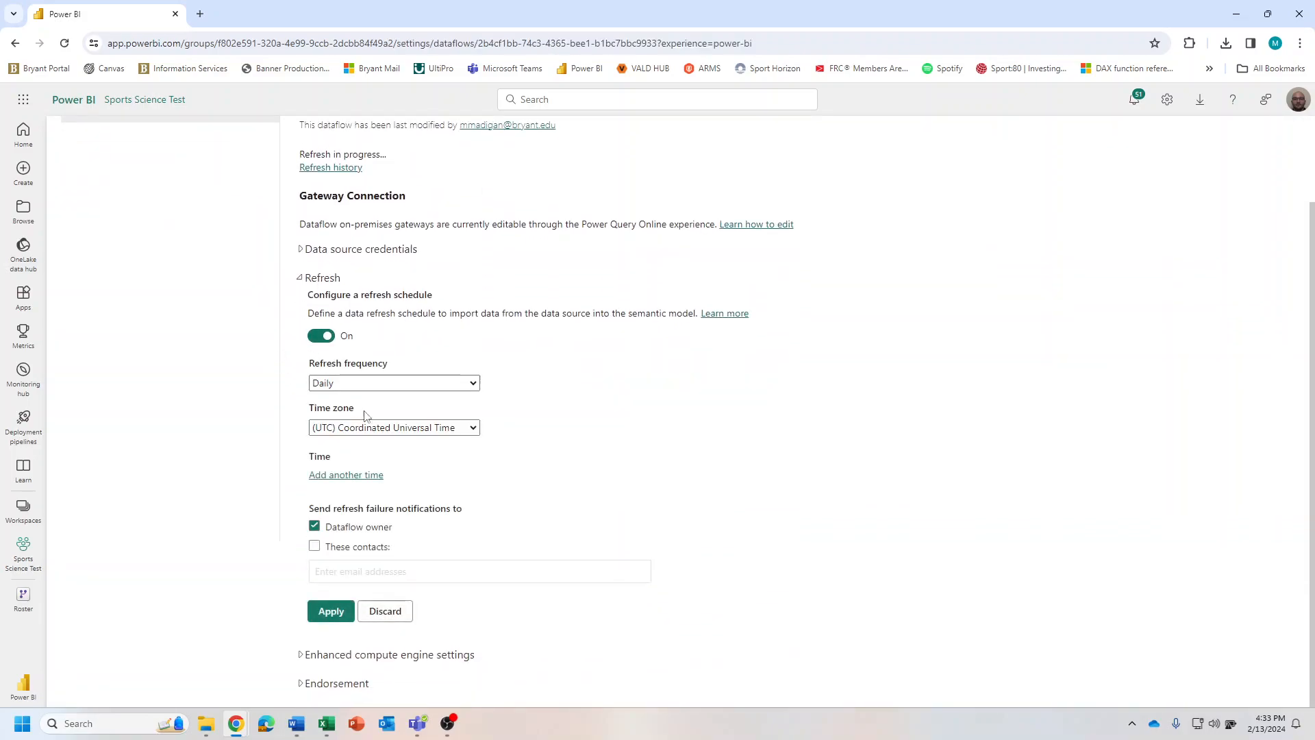
left_click(403, 427)
scroll(404, 308, "up", 3)
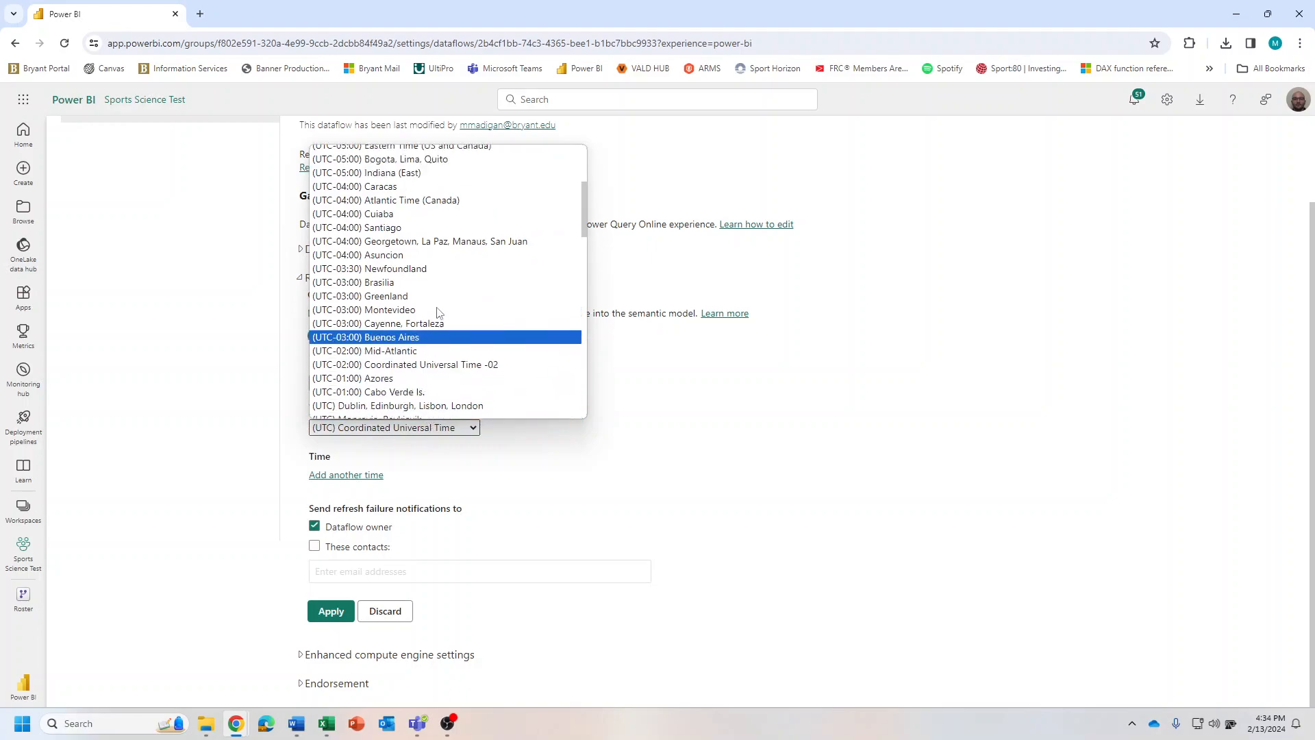
left_click(383, 248)
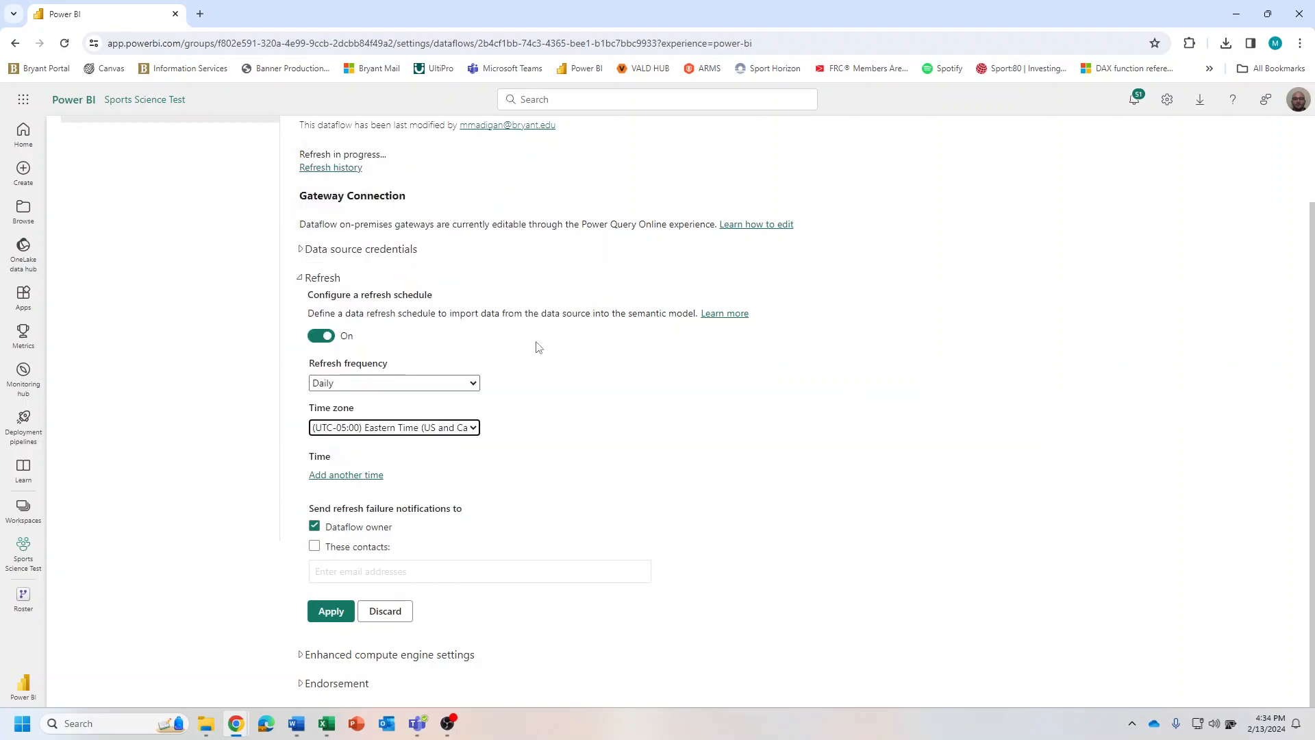
- Add a daily refresh time of 7:00 AM to the Roster dataflow's schedule
left_click(374, 475)
scroll(370, 473, "down", 1)
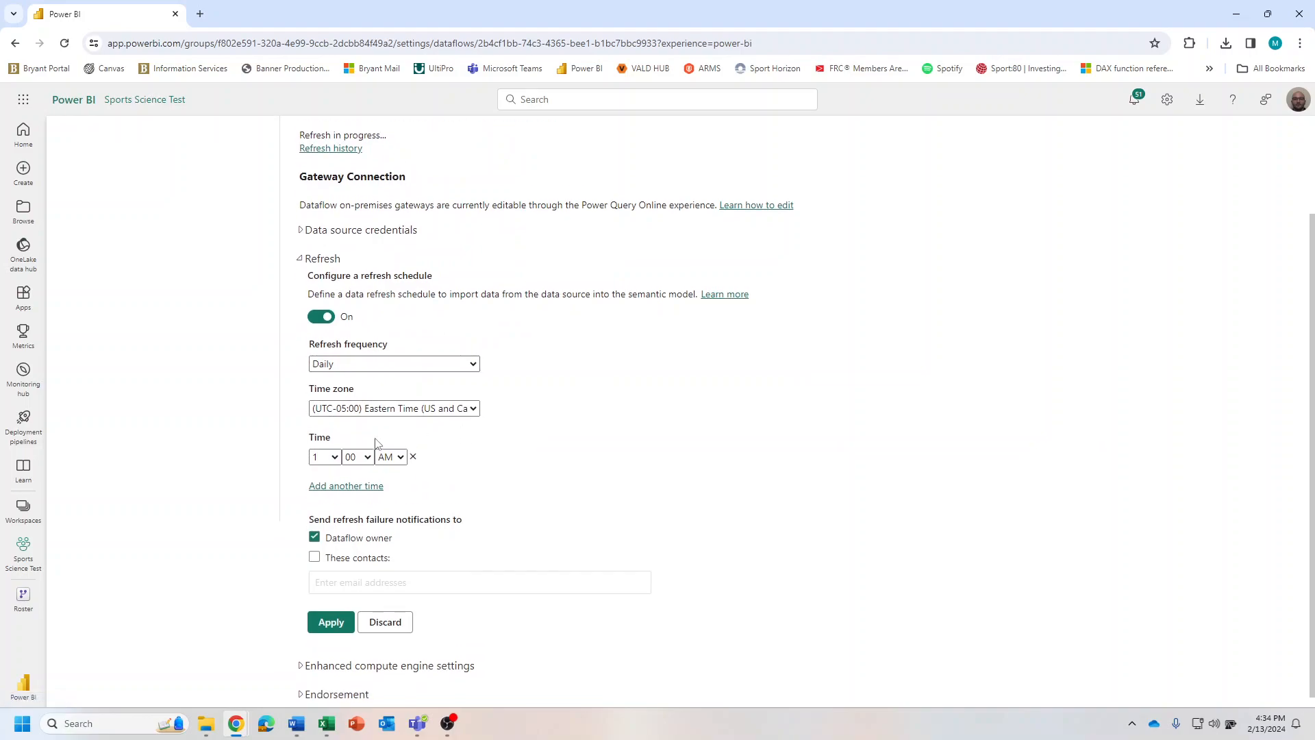
left_click(331, 447)
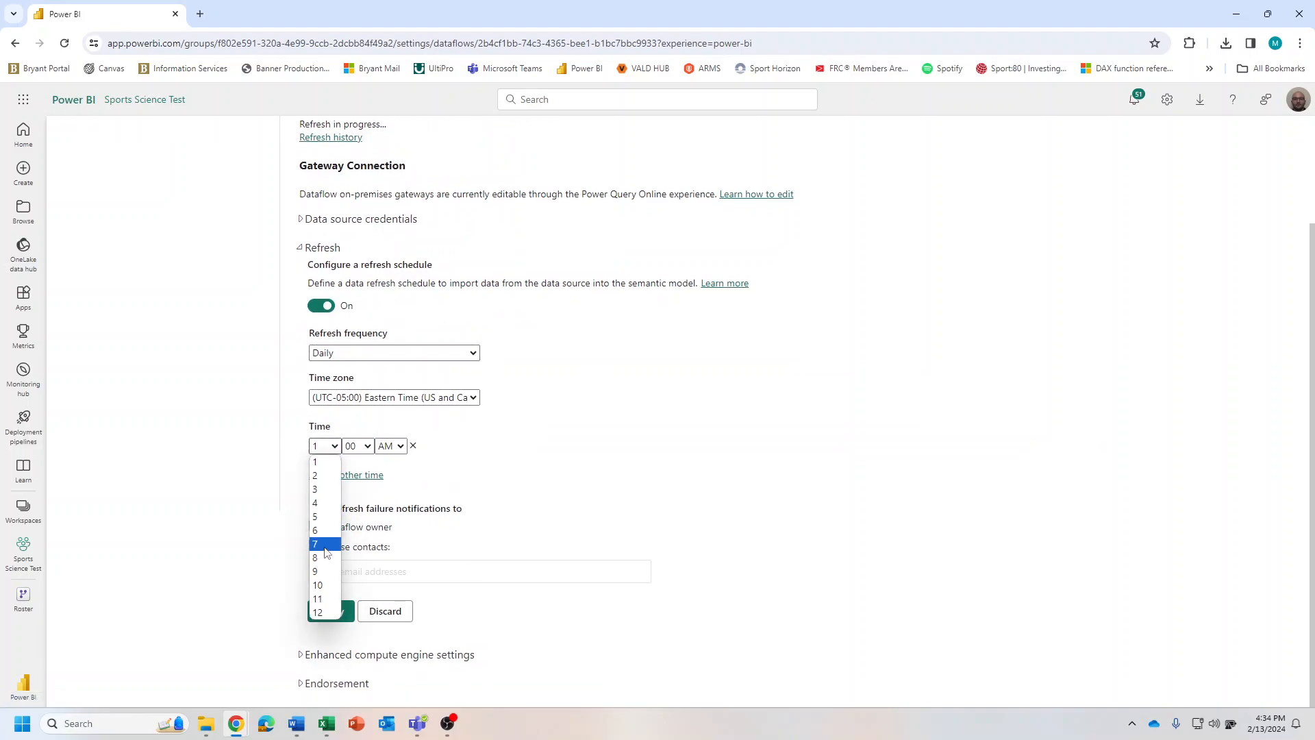
left_click(326, 551)
left_click(359, 446)
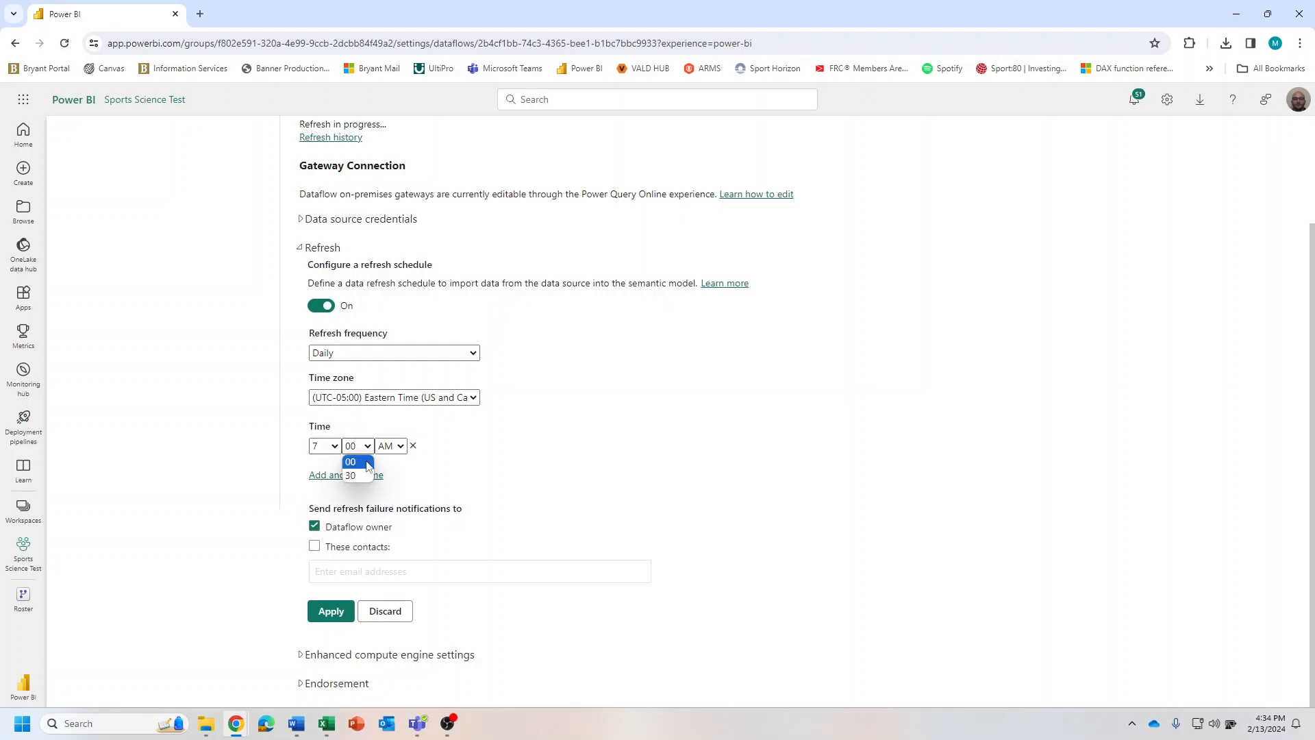
left_click(364, 463)
- Add a second daily refresh time of 8:00 PM and apply the refresh schedule
left_click(364, 476)
left_click(325, 476)
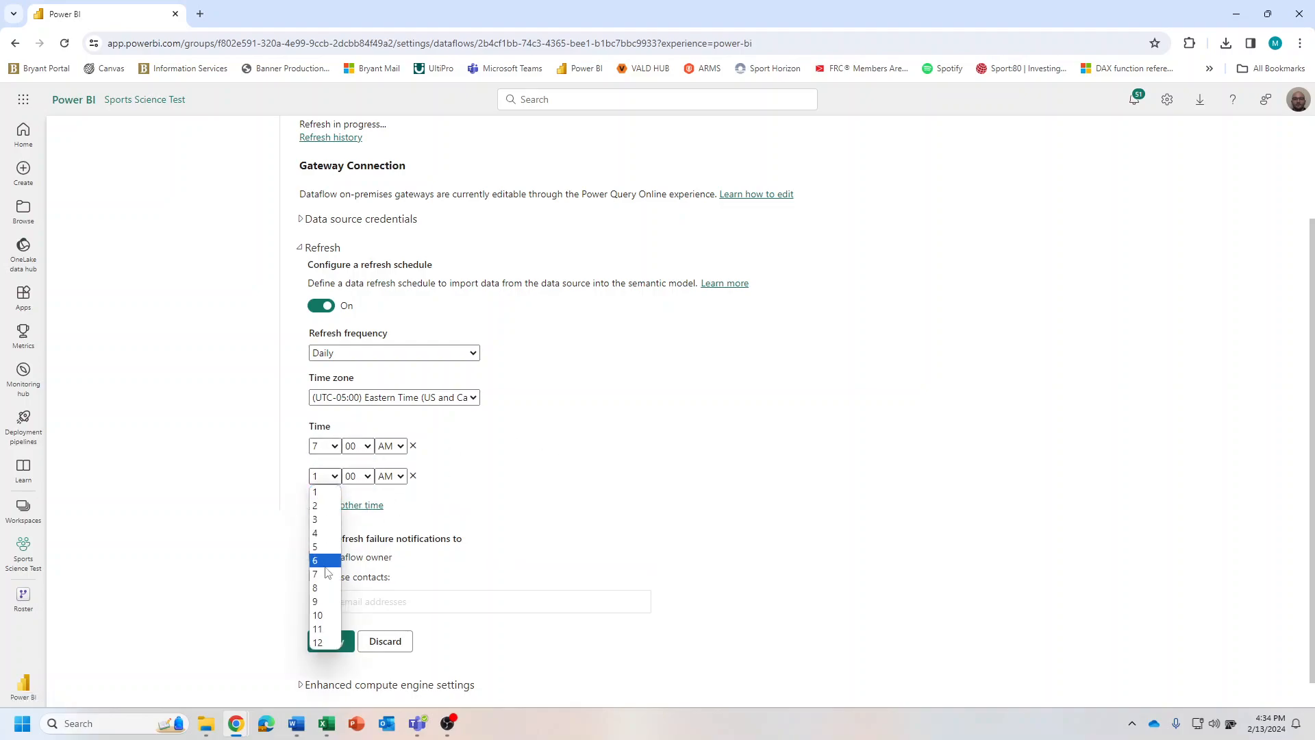
left_click(325, 587)
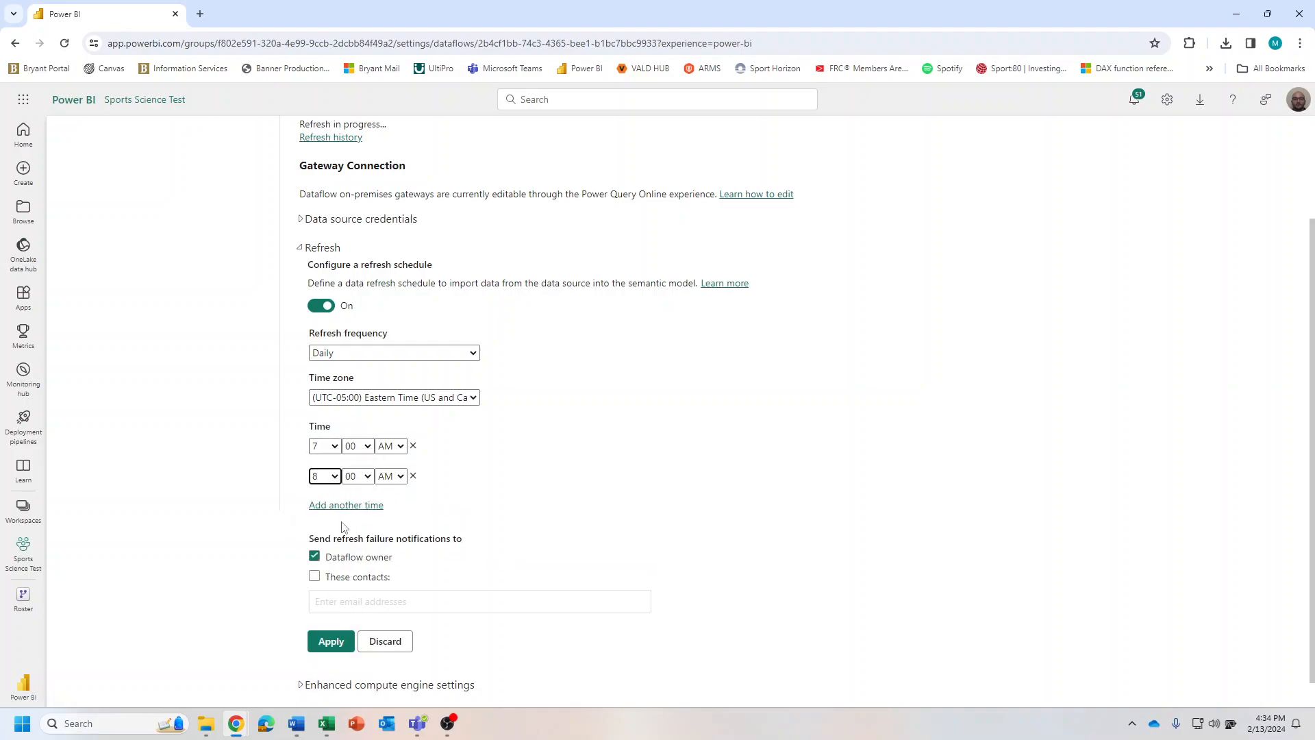
left_click(358, 476)
left_click(391, 476)
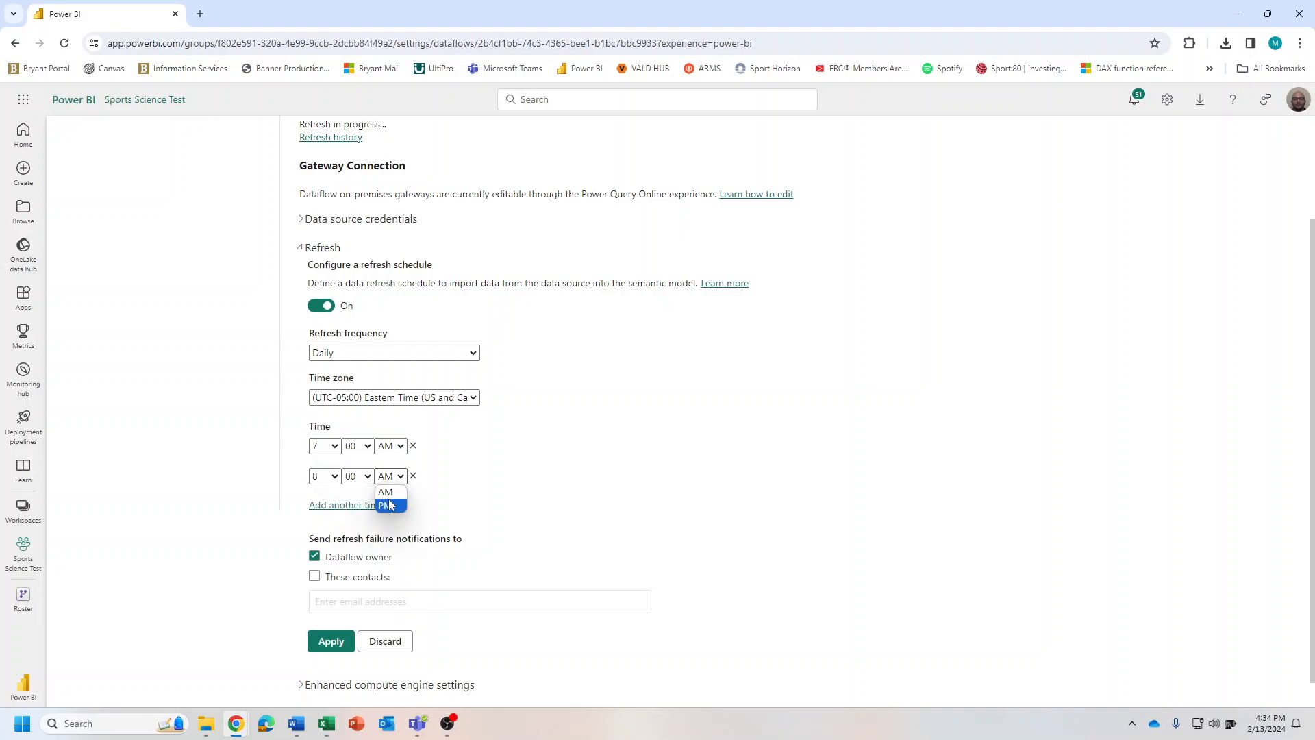
left_click(384, 506)
left_click(326, 647)
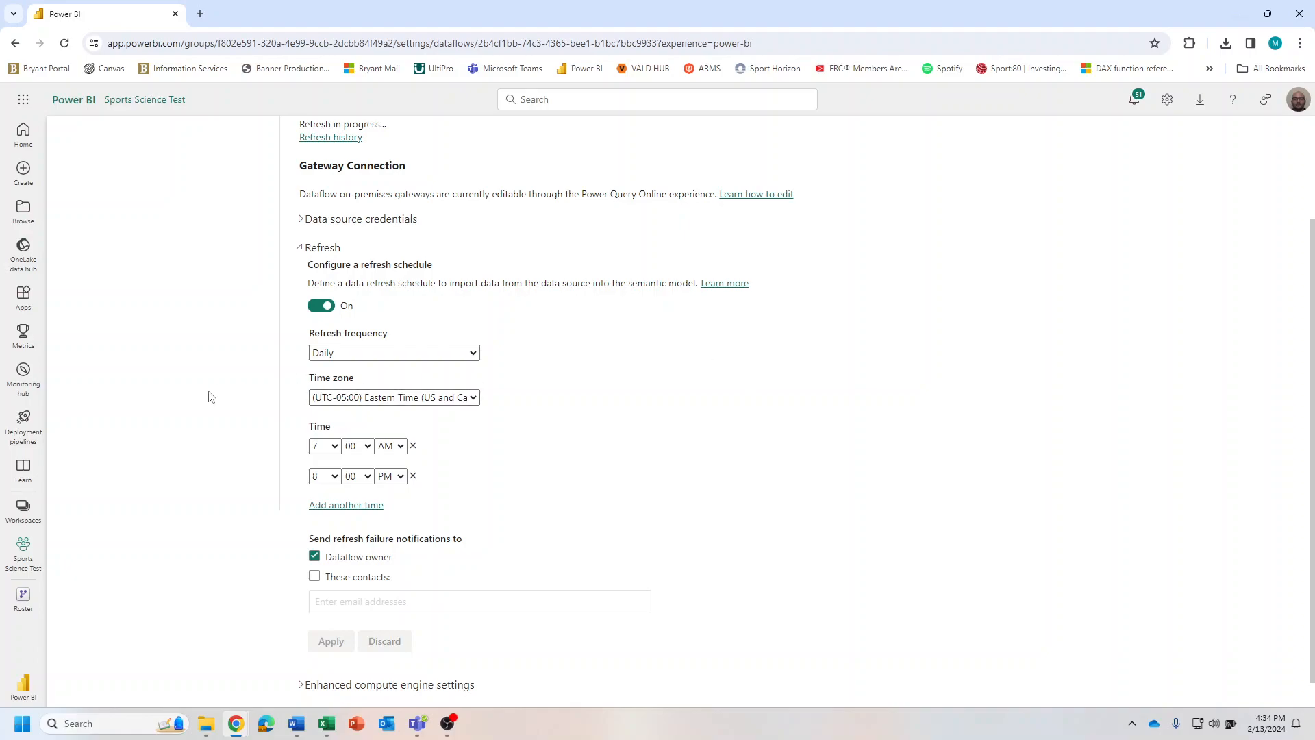
- Return to the Sports Science Test workspace and open the Roster dataflow's tables for editing in Power Query
scroll(432, 290, "up", 2)
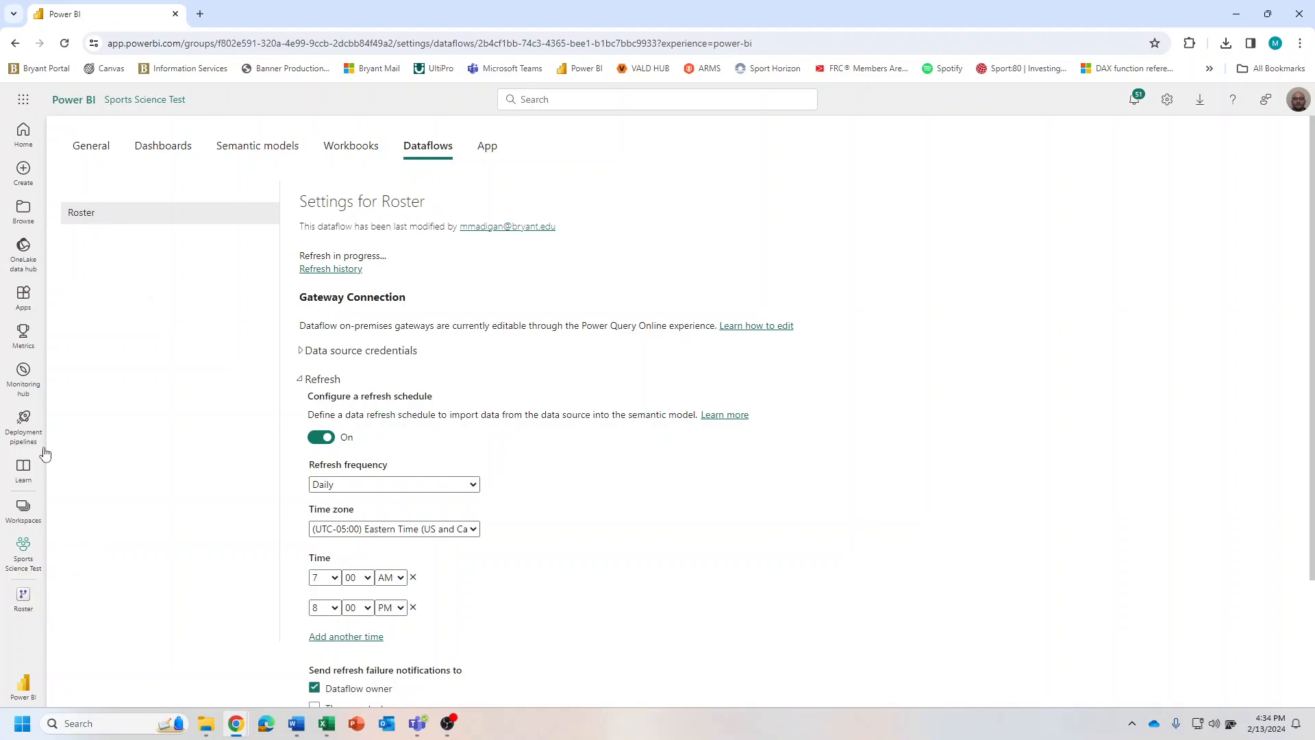
left_click(24, 555)
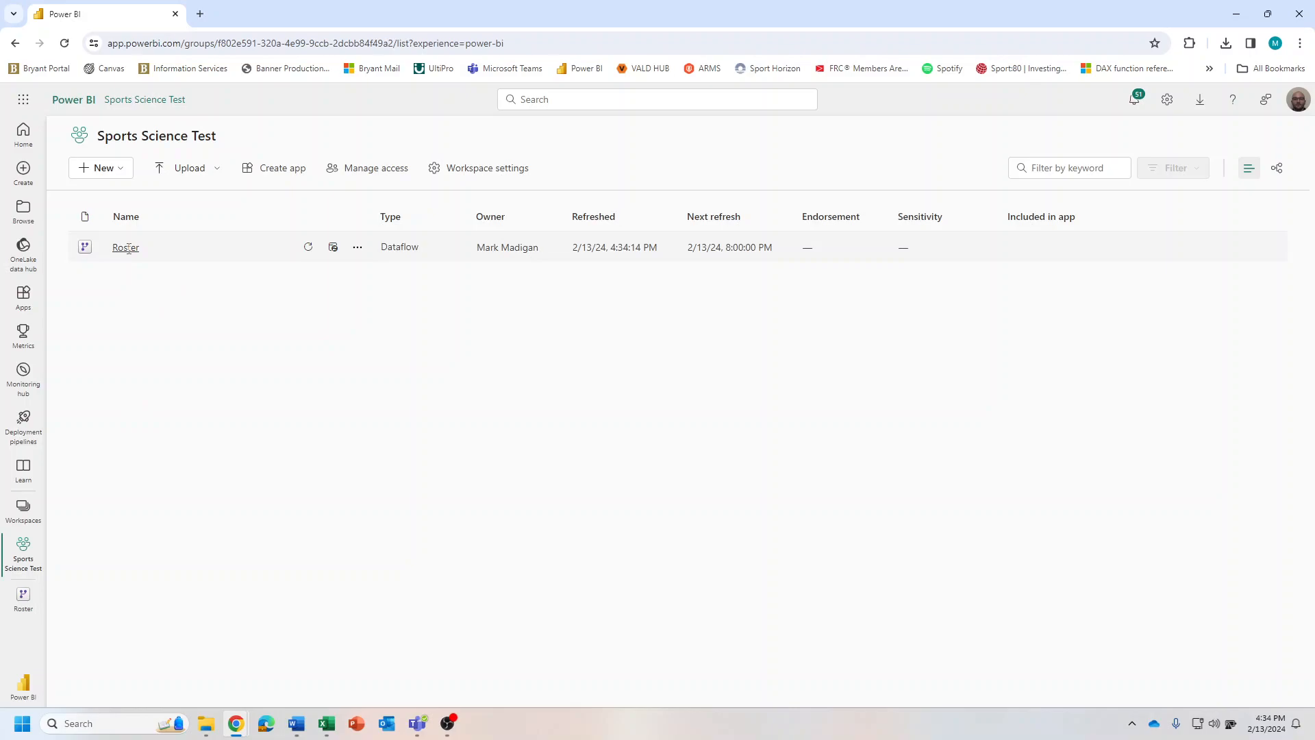
left_click(357, 249)
left_click(372, 301)
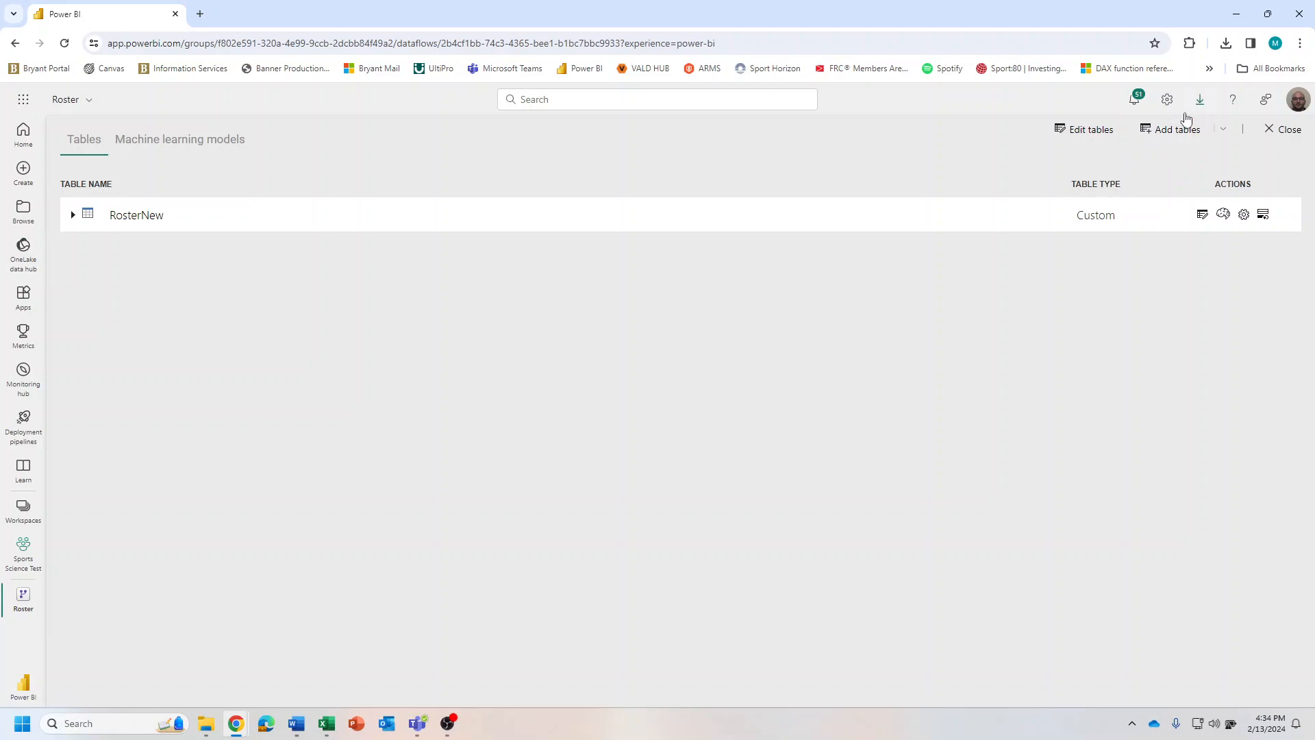
left_click(1058, 136)
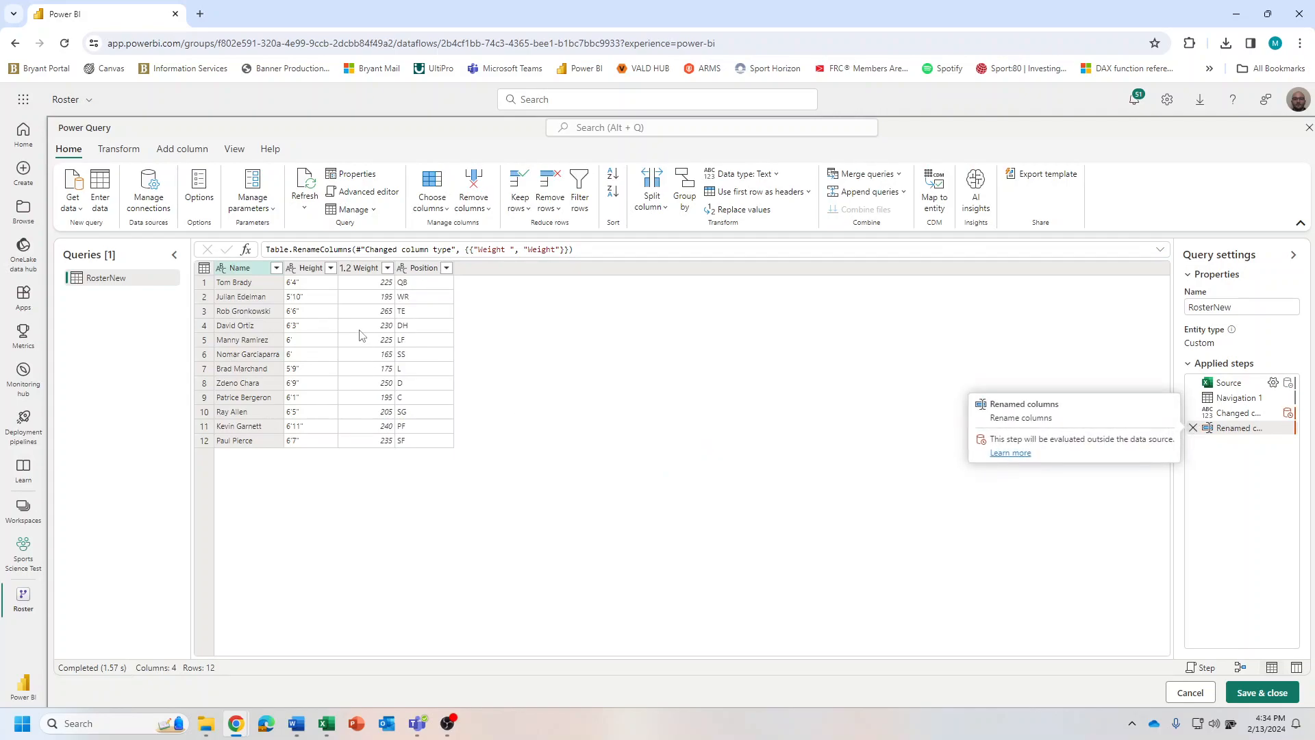
- Change the Weight column's data type to Whole number, then save the dataflow and refresh its data immediately
left_click(346, 268)
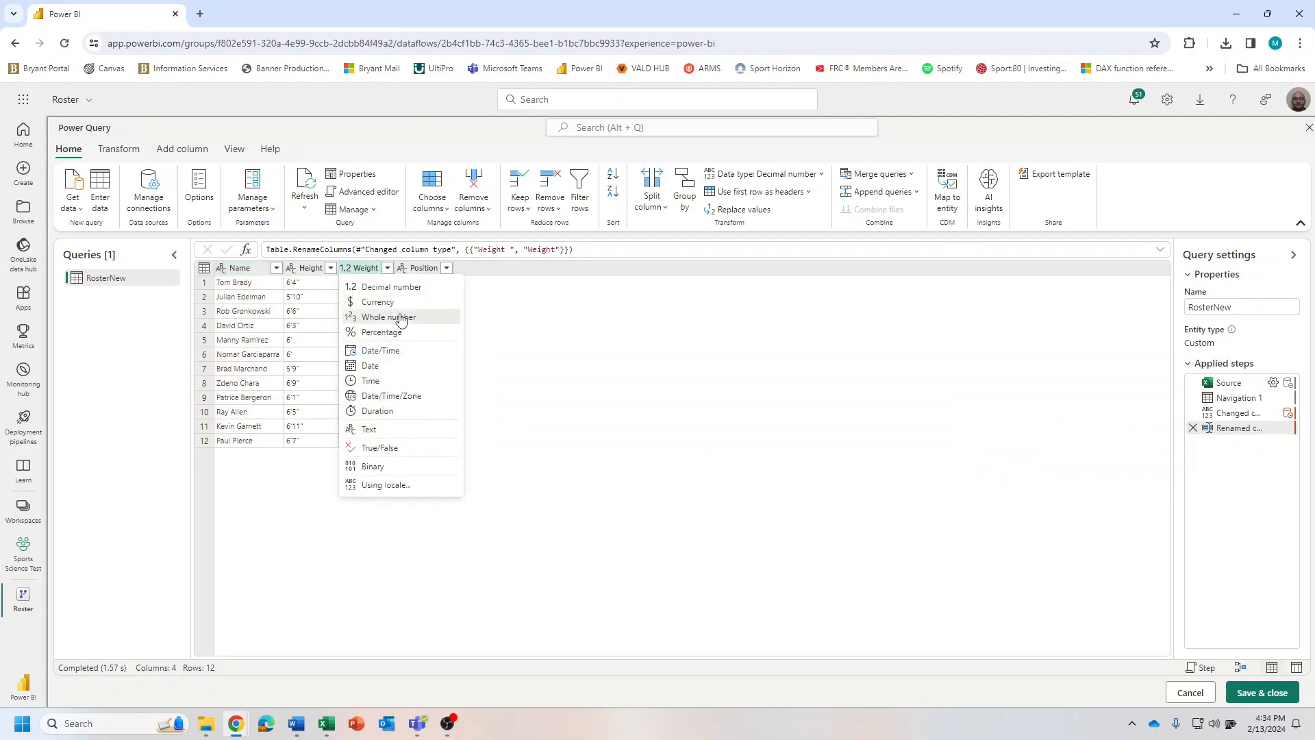
left_click(401, 318)
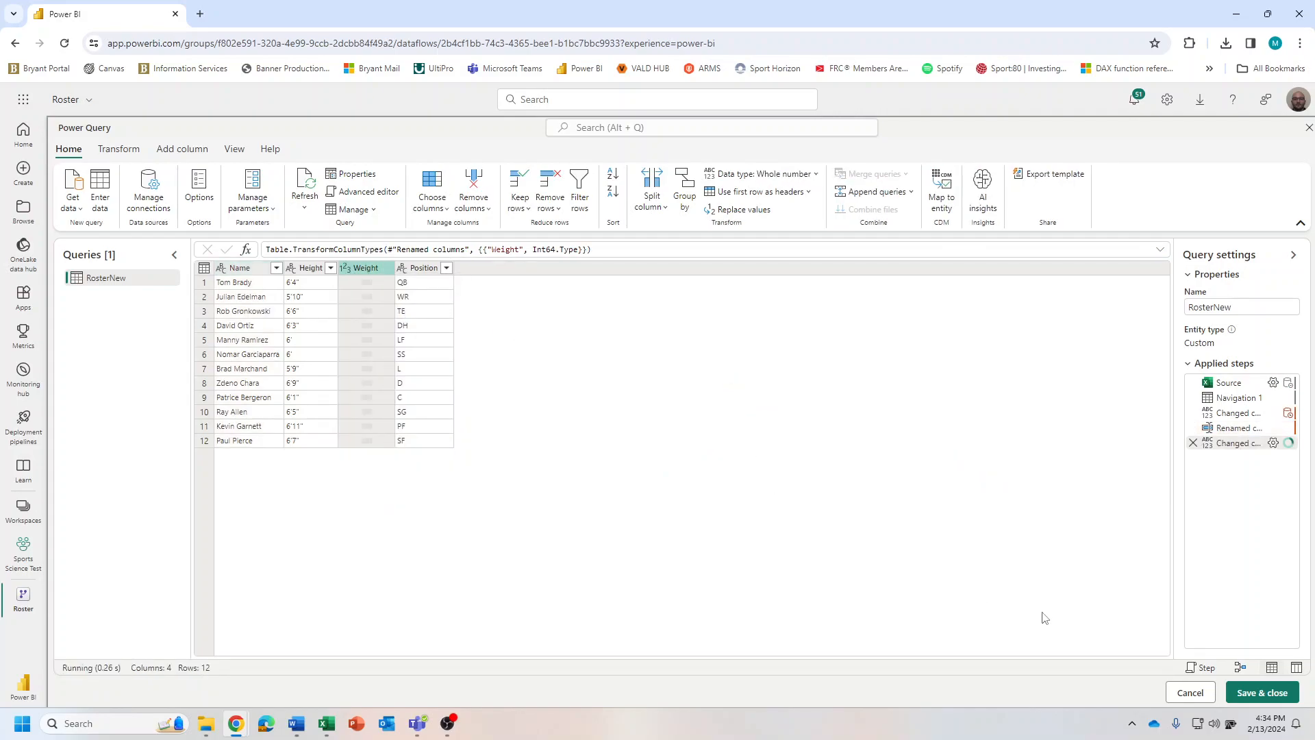
left_click(1269, 692)
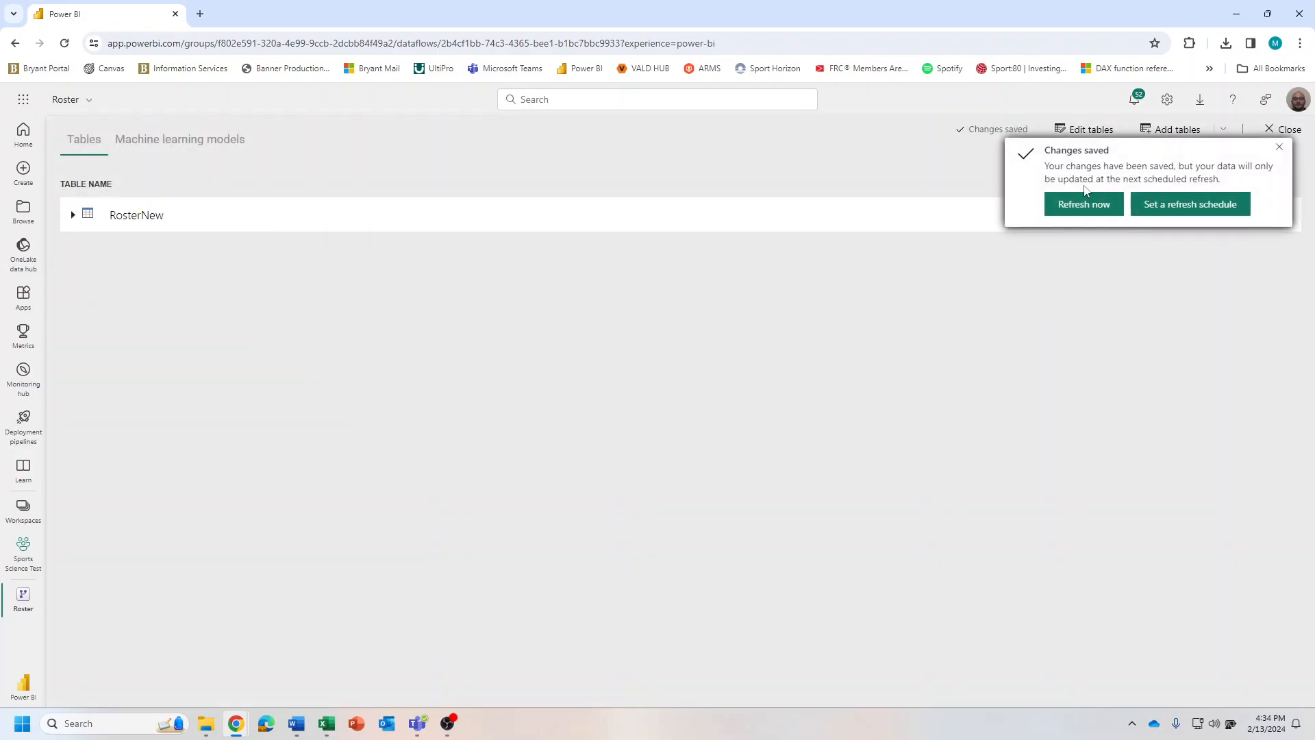
left_click(1085, 204)
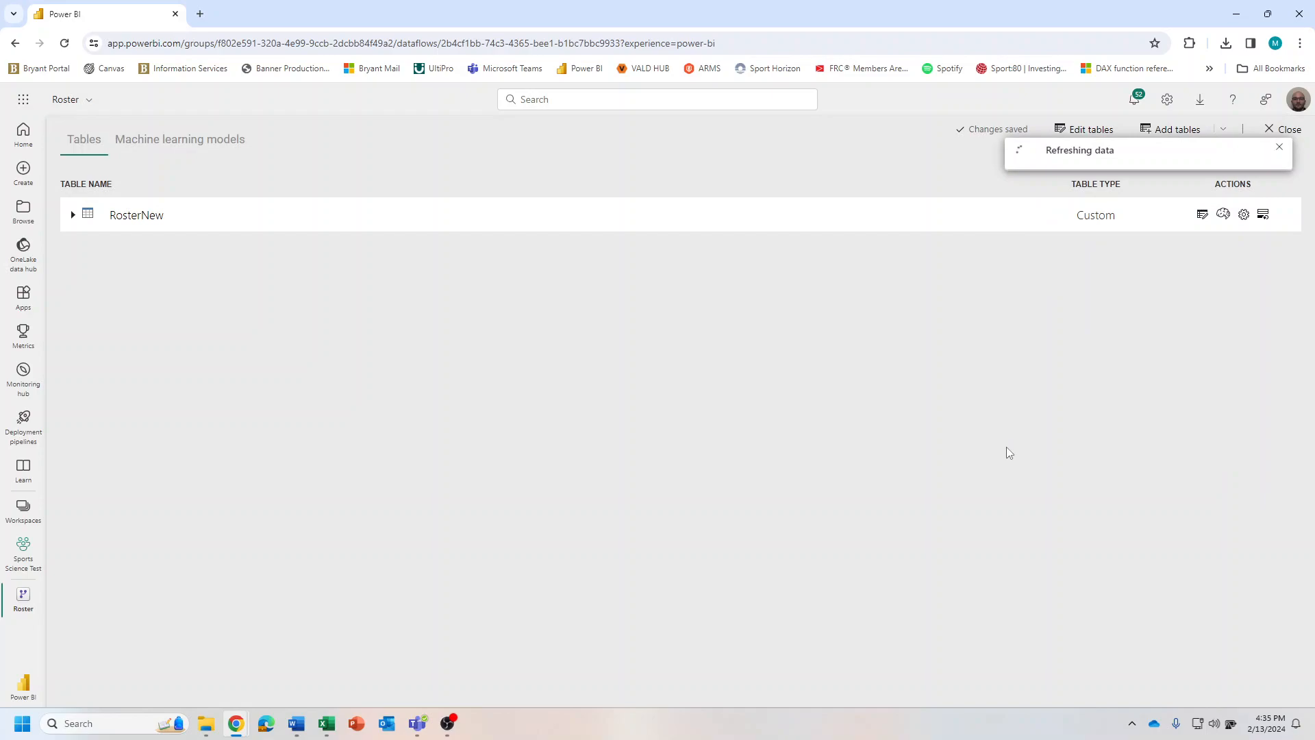